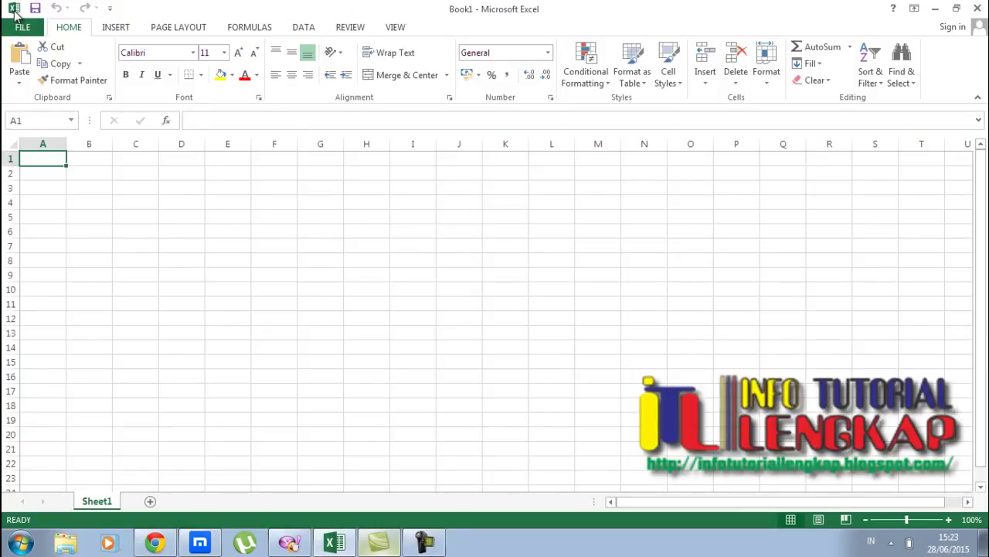
Step: Open the File > New page and scroll down through the online template gallery
{"action": "left_click", "coordinate": [13, 9]}
{"action": "left_click", "coordinate": [19, 27]}
{"action": "left_click", "coordinate": [19, 28]}
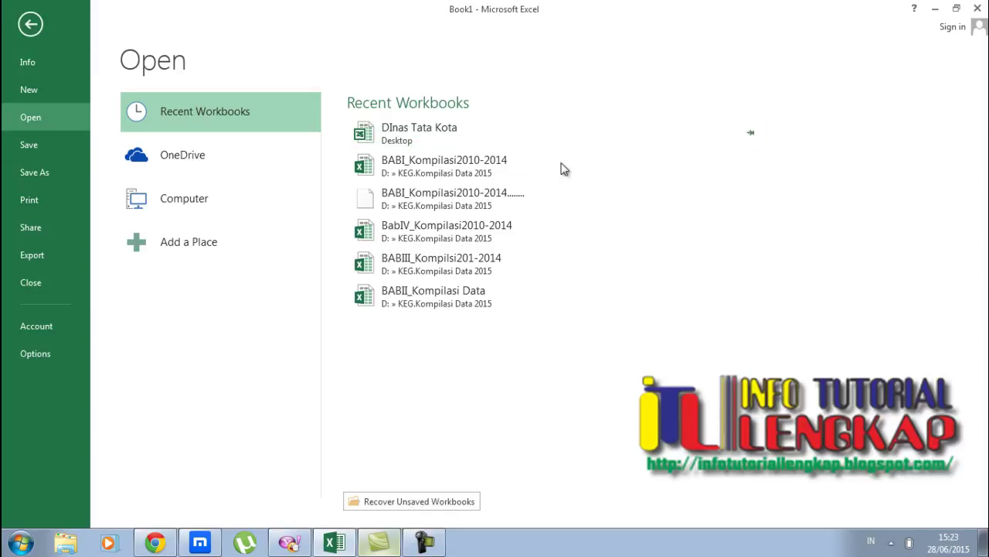
{"action": "left_click", "coordinate": [30, 92]}
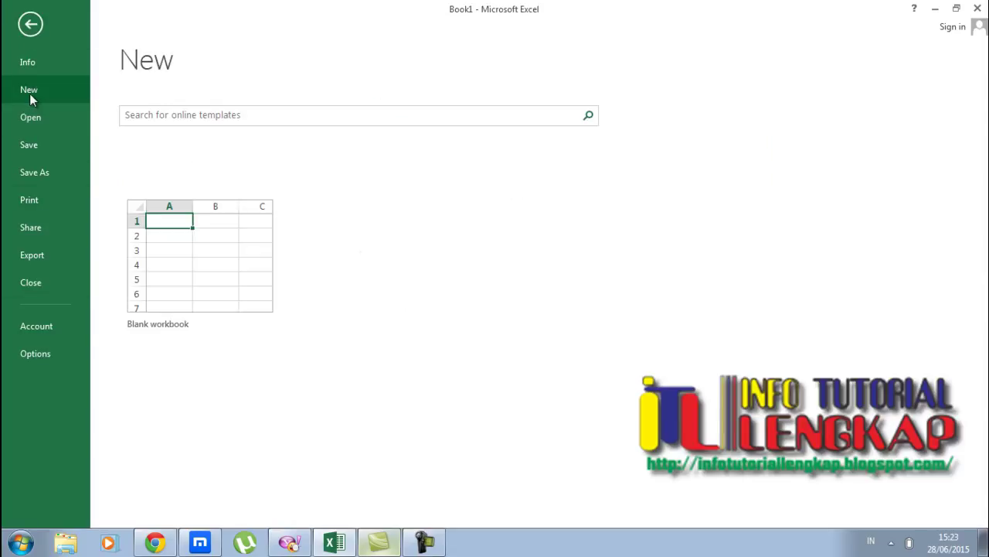
{"action": "scroll", "coordinate": [530, 271], "scroll_direction": "down", "scroll_amount": 5}
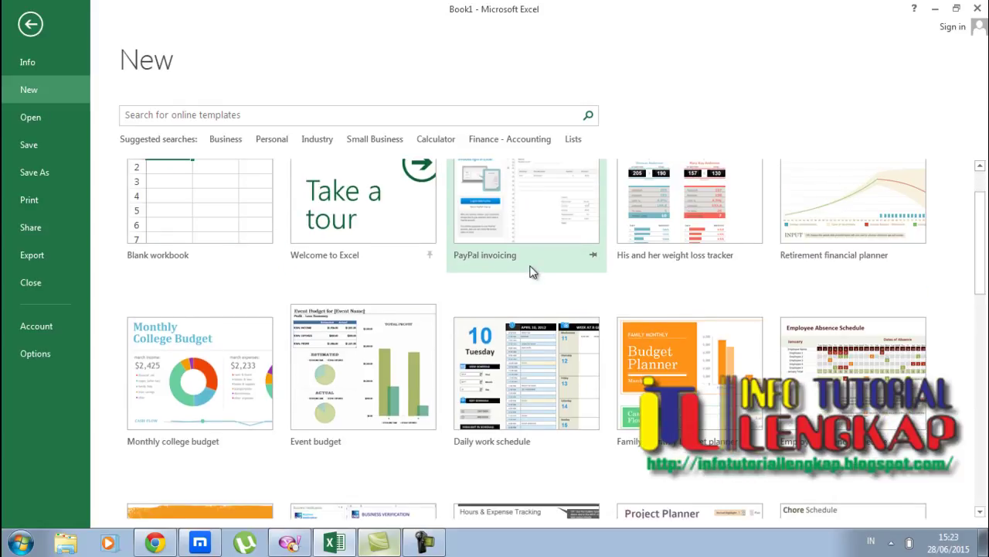
{"action": "scroll", "coordinate": [530, 271], "scroll_direction": "down", "scroll_amount": 1}
{"action": "scroll", "coordinate": [530, 271], "scroll_direction": "down", "scroll_amount": 1}
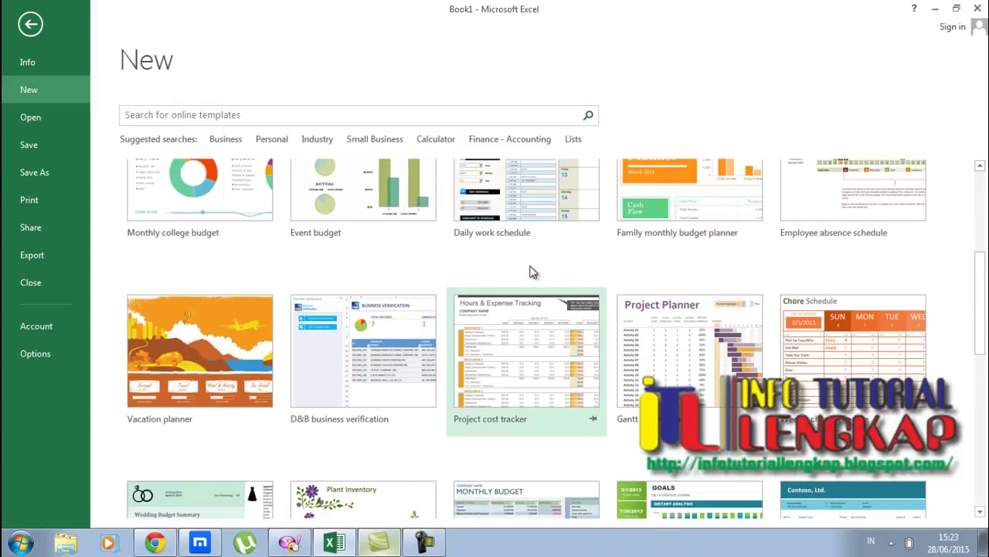
{"action": "scroll", "coordinate": [531, 271], "scroll_direction": "down", "scroll_amount": 1}
{"action": "scroll", "coordinate": [530, 271], "scroll_direction": "down", "scroll_amount": 1}
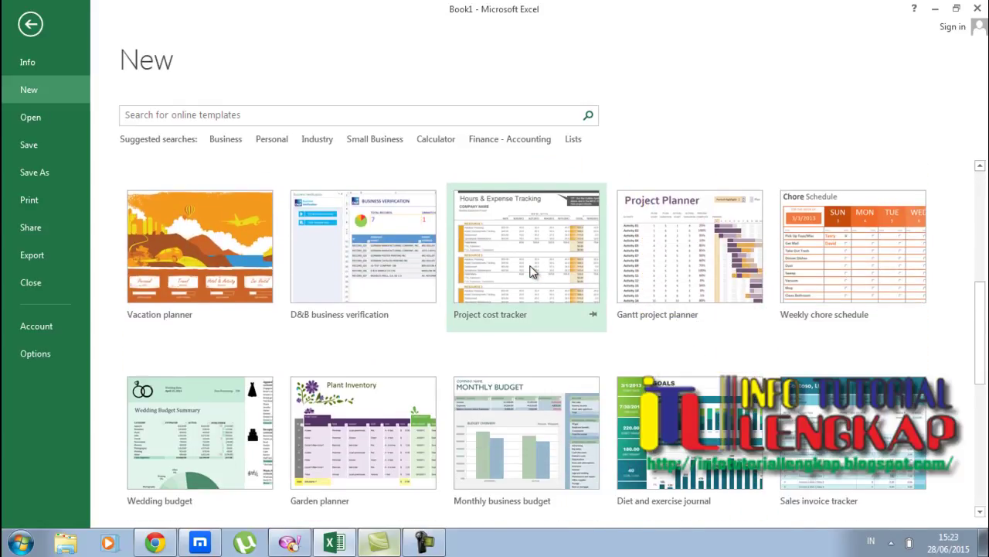
Step: Preview the Gantt project planner template, close it, and scroll further down the gallery
{"action": "left_click", "coordinate": [642, 289]}
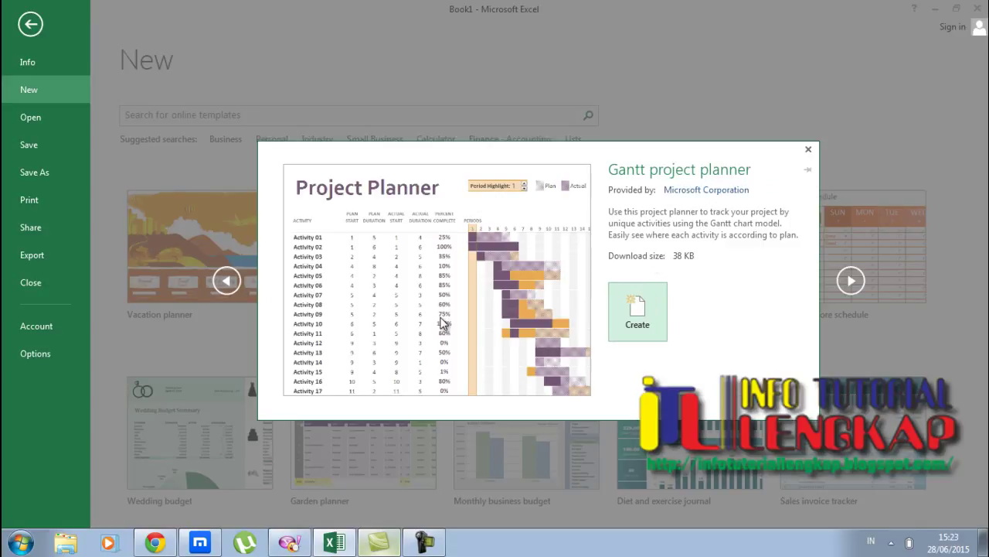
{"action": "left_click", "coordinate": [808, 149]}
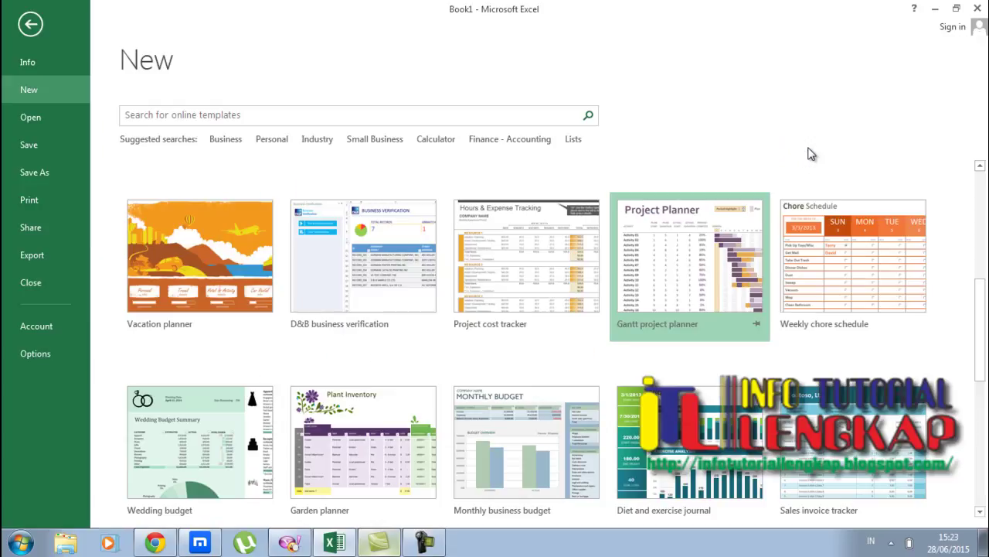
{"action": "scroll", "coordinate": [590, 294], "scroll_direction": "down", "scroll_amount": 3}
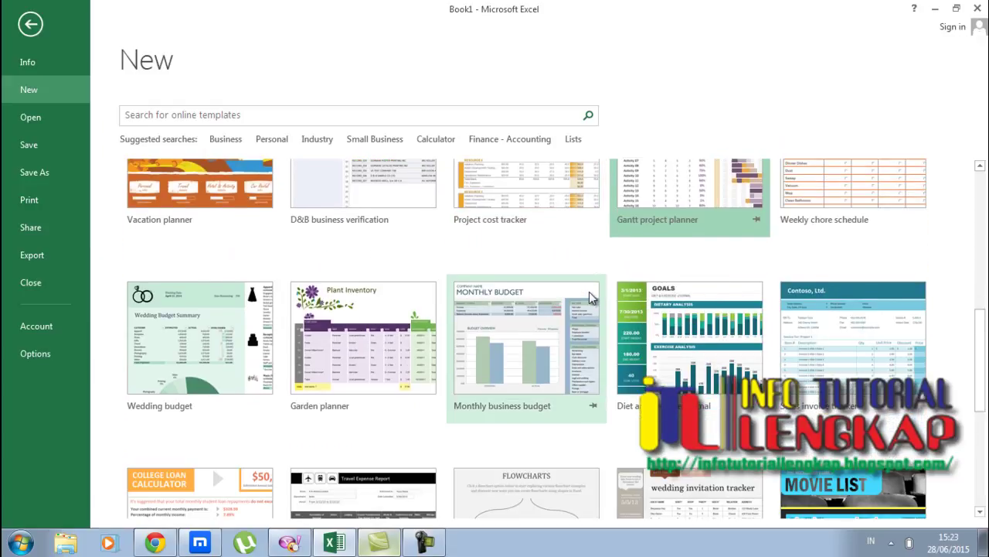
{"action": "scroll", "coordinate": [590, 296], "scroll_direction": "down", "scroll_amount": 5}
{"action": "scroll", "coordinate": [590, 296], "scroll_direction": "down", "scroll_amount": 2}
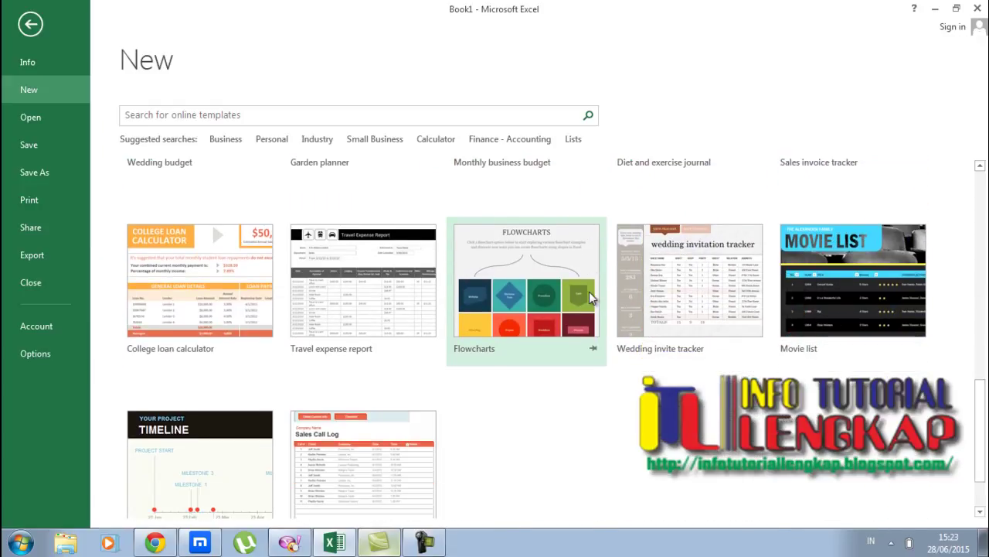
Step: Create a Movie list1 workbook from the Movie list template
{"action": "left_click", "coordinate": [833, 291]}
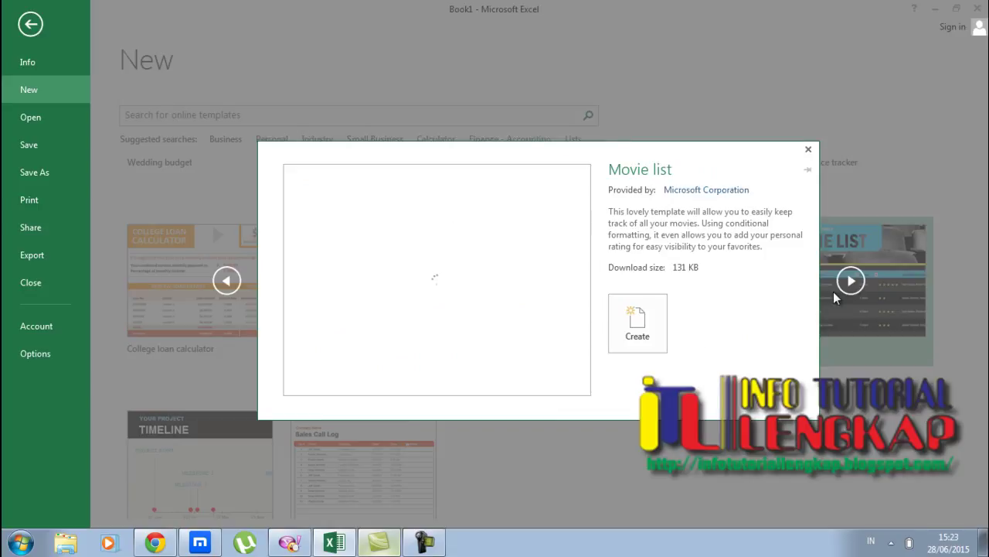
{"action": "left_click", "coordinate": [635, 322]}
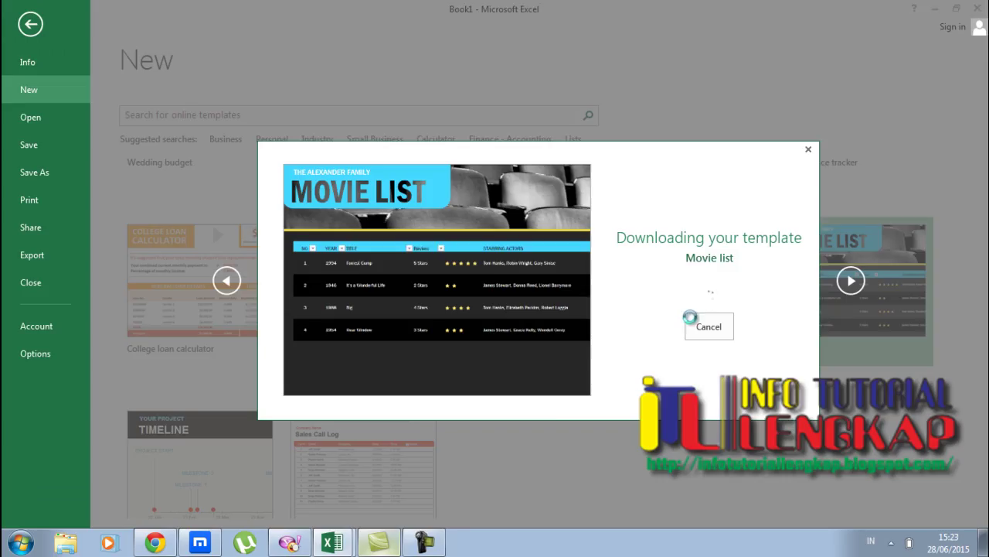
{"action": "left_click", "coordinate": [686, 328]}
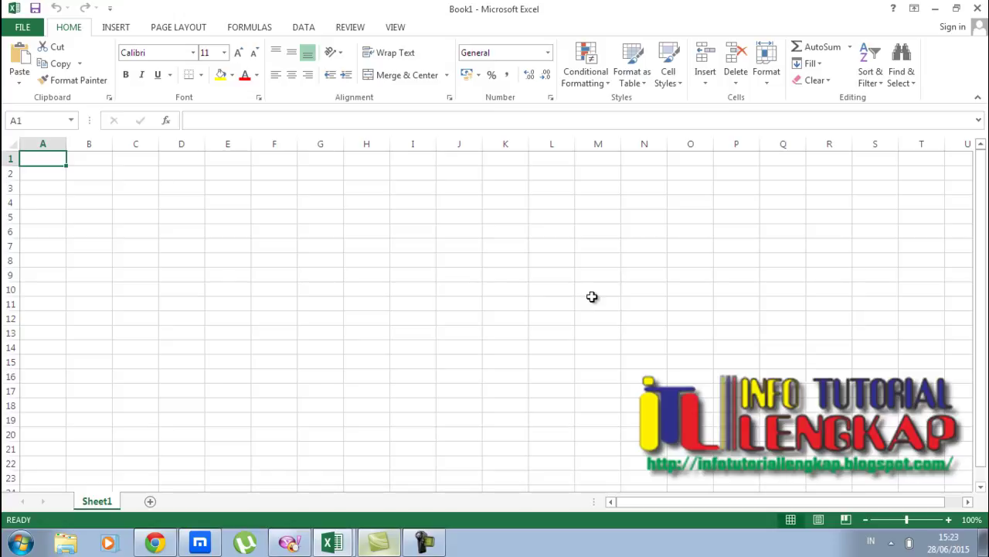
Step: In the blank Book1, select cells M9, H13, B4 and A1, then list the open workbooks
{"action": "left_click", "coordinate": [592, 297]}
{"action": "left_click", "coordinate": [604, 273]}
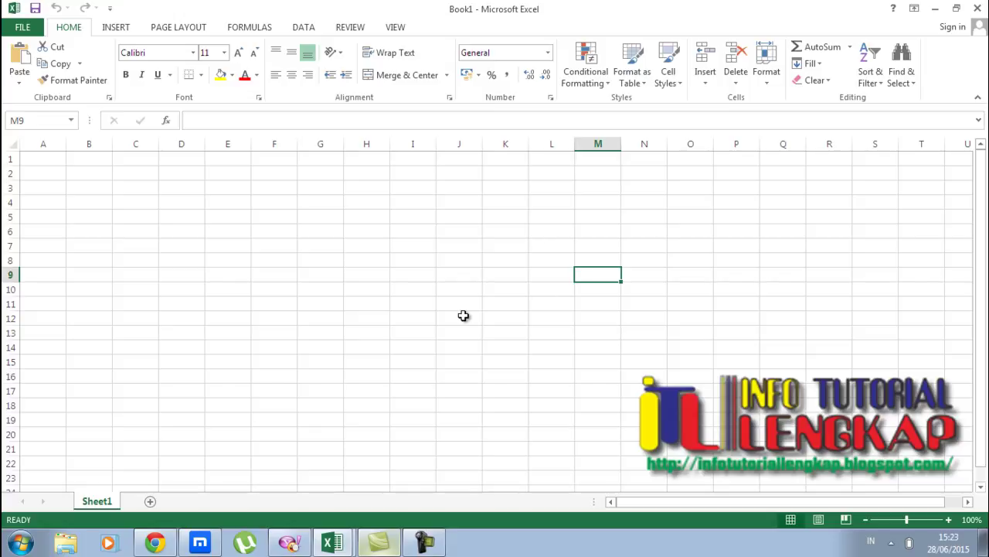
{"action": "scroll", "coordinate": [464, 315], "scroll_direction": "down", "scroll_amount": 3}
{"action": "left_click", "coordinate": [352, 209]}
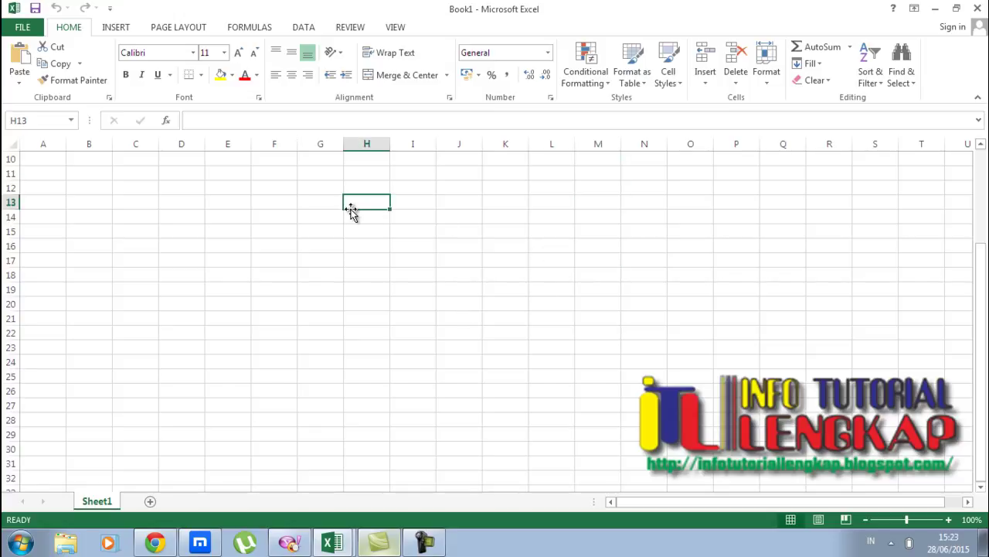
{"action": "scroll", "coordinate": [333, 256], "scroll_direction": "down", "scroll_amount": 5}
{"action": "scroll", "coordinate": [333, 256], "scroll_direction": "up", "scroll_amount": 5}
{"action": "scroll", "coordinate": [333, 255], "scroll_direction": "up", "scroll_amount": 3}
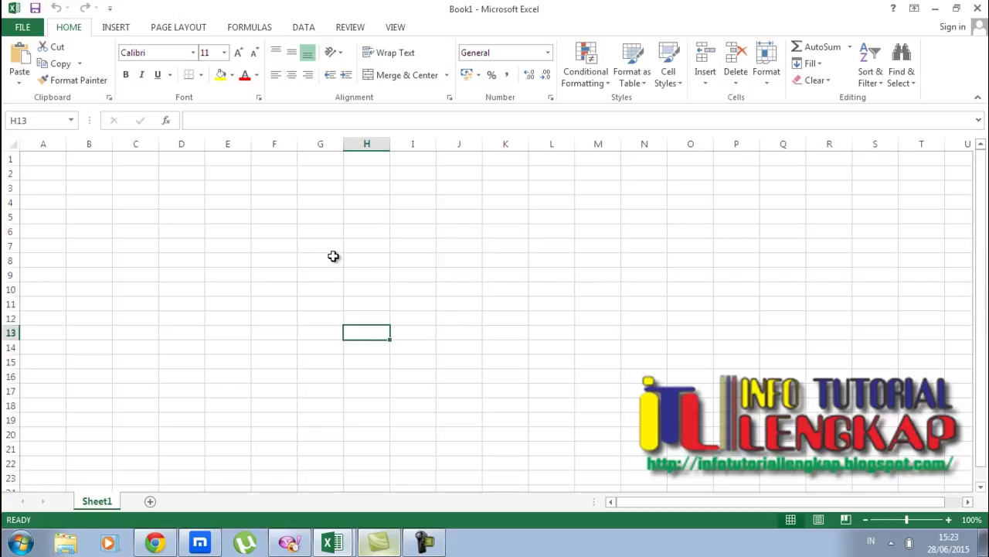
{"action": "left_click", "coordinate": [91, 204]}
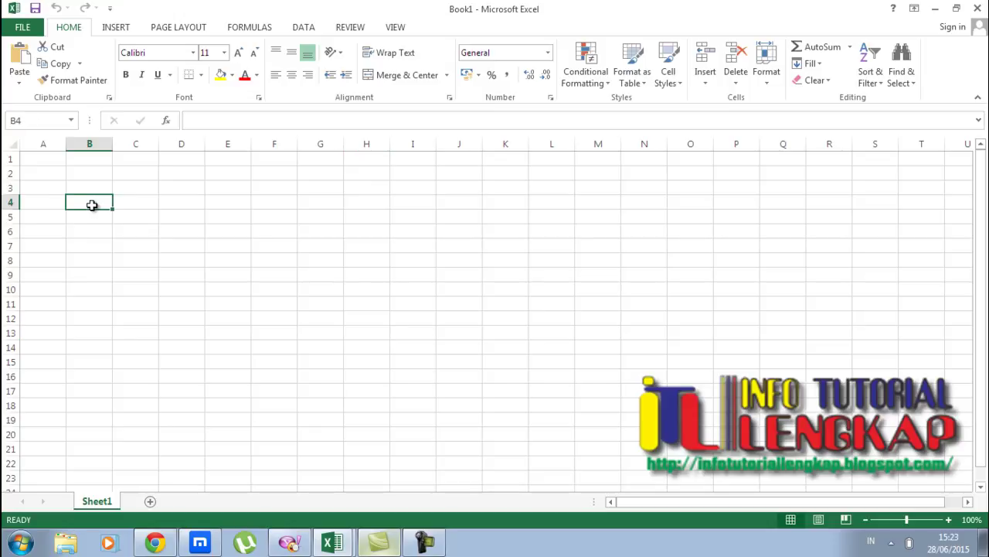
{"action": "left_click", "coordinate": [42, 157]}
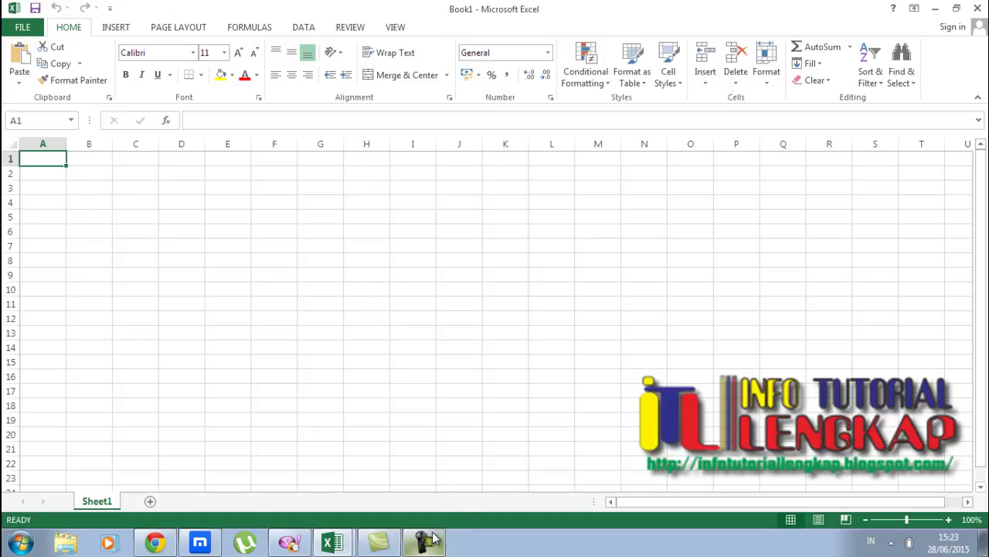
{"action": "left_click", "coordinate": [332, 542]}
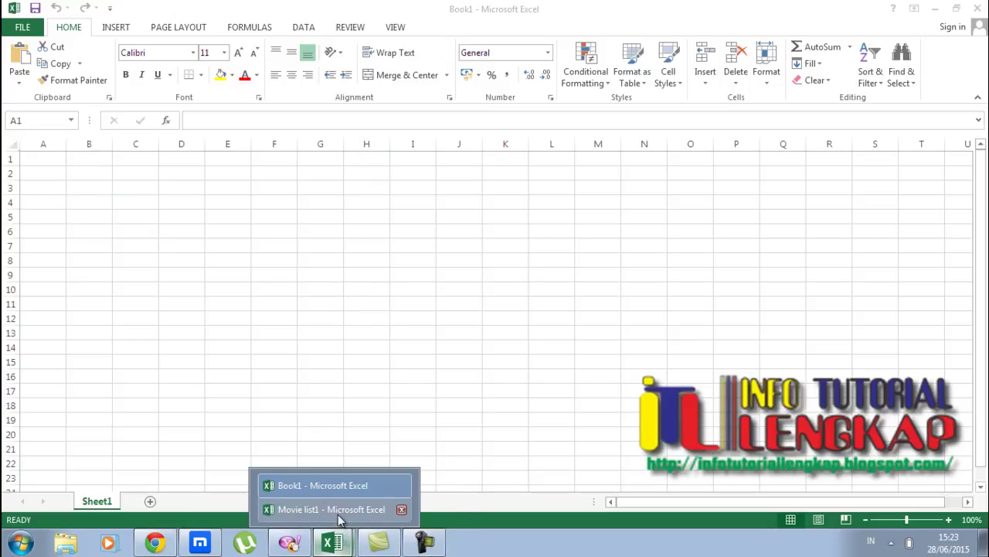
Step: Switch to Movie list1, check the NO. column filter, and edit the Forrest Gump actors cell
{"action": "left_click", "coordinate": [337, 510]}
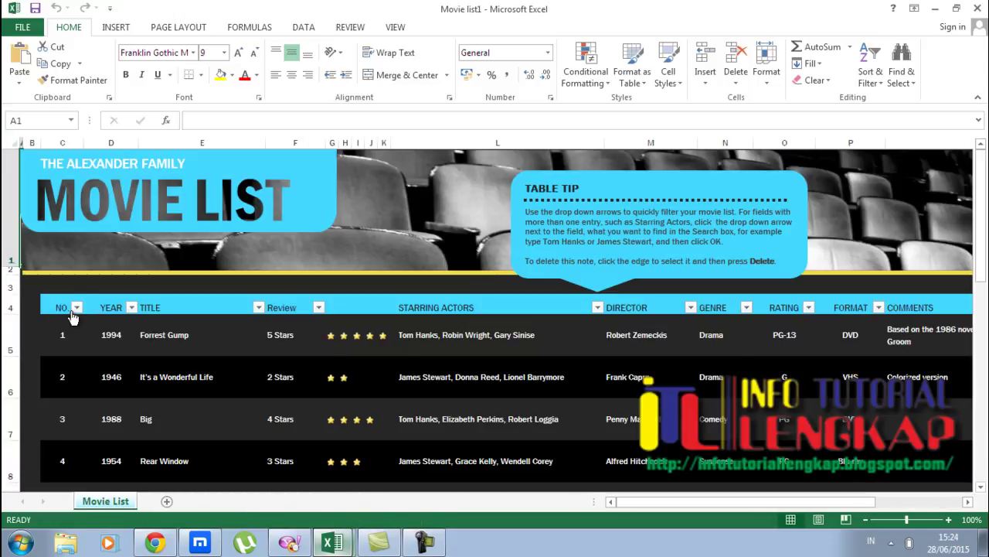
{"action": "left_click", "coordinate": [70, 309]}
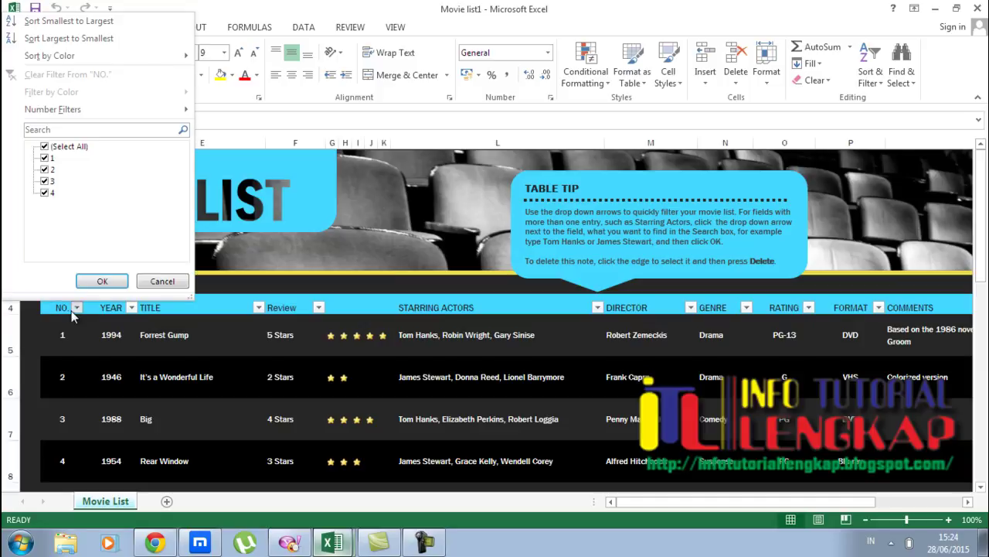
{"action": "left_click", "coordinate": [330, 274]}
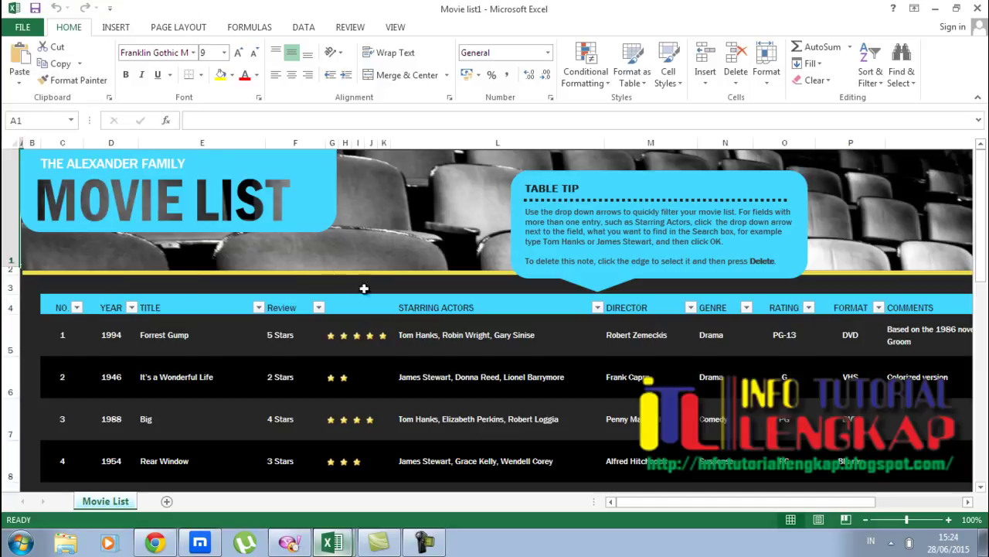
{"action": "left_click", "coordinate": [487, 343]}
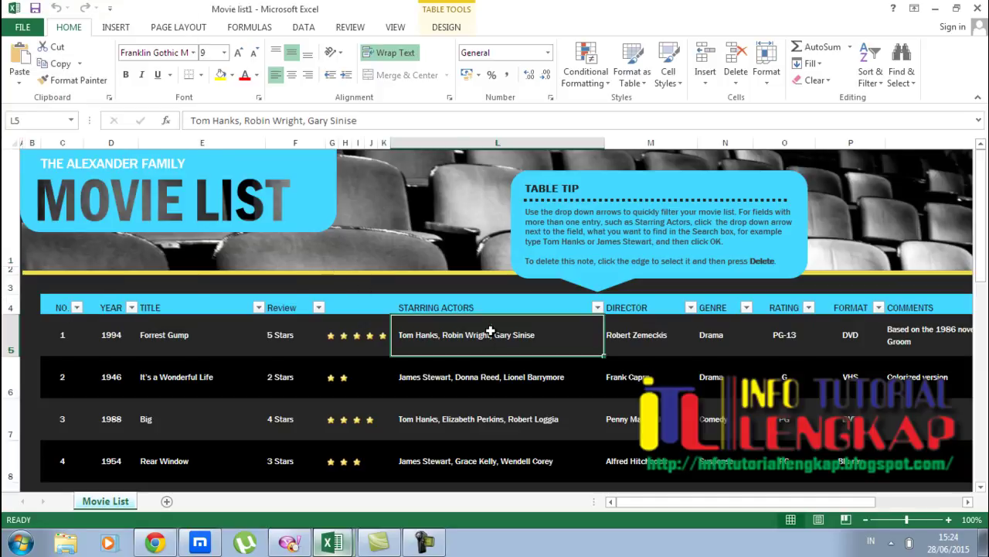
{"action": "double_click", "coordinate": [490, 332]}
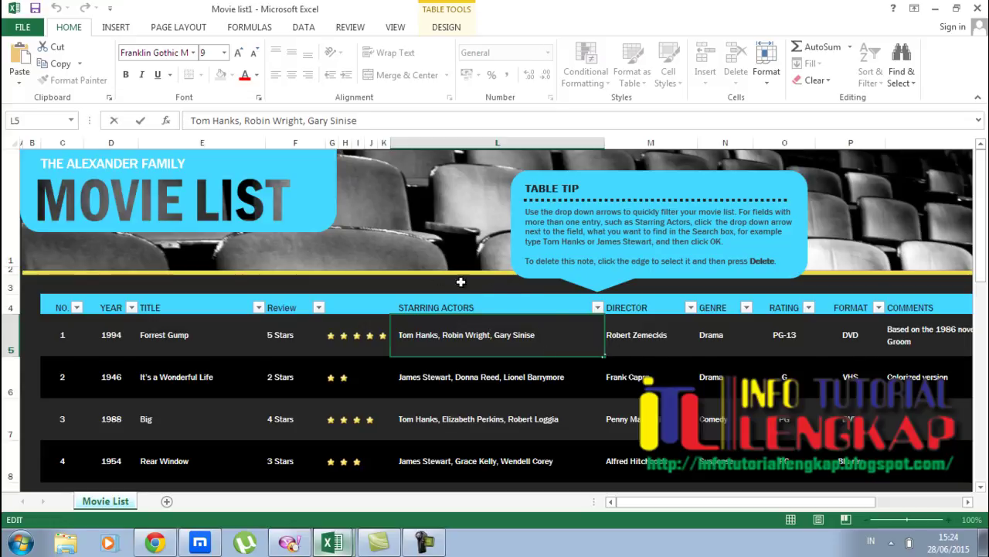
Step: Drag the MOVIE LIST title shape down and right, then undo the move
{"action": "left_click", "coordinate": [374, 239]}
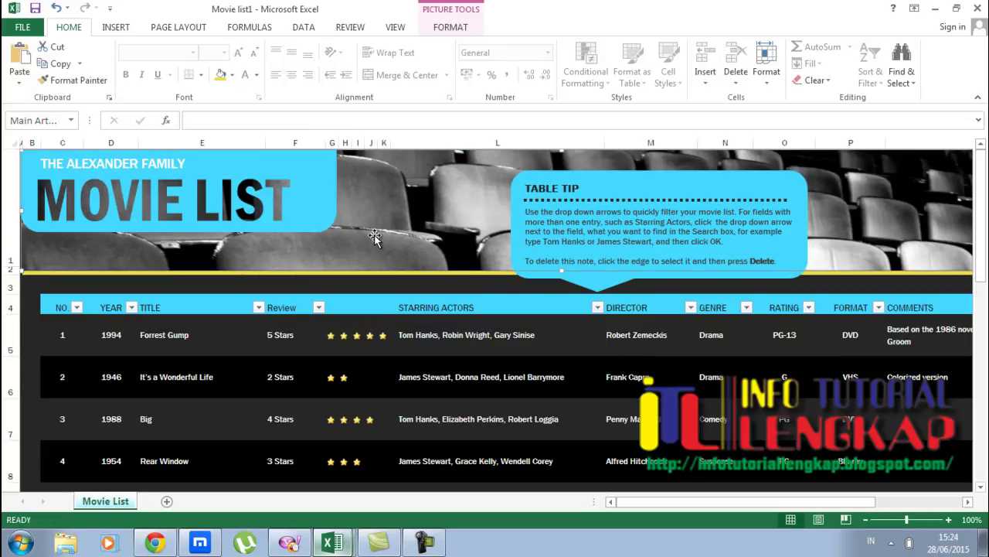
{"action": "scroll", "coordinate": [374, 238], "scroll_direction": "down", "scroll_amount": 1}
{"action": "scroll", "coordinate": [374, 238], "scroll_direction": "down", "scroll_amount": 3}
{"action": "scroll", "coordinate": [374, 238], "scroll_direction": "up", "scroll_amount": 5}
{"action": "left_click", "coordinate": [187, 195]}
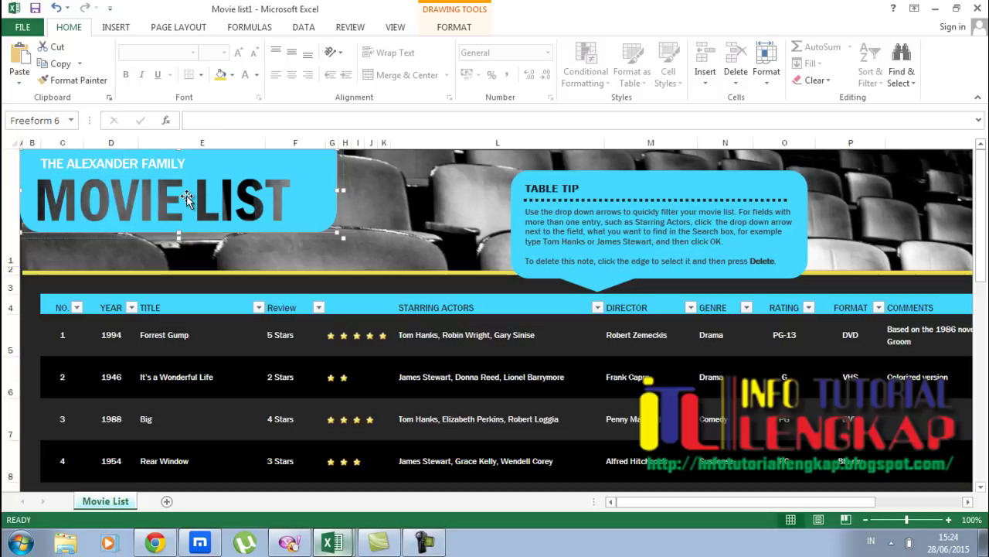
{"action": "left_click_drag", "start_coordinate": [186, 196], "coordinate": [263, 253]}
{"action": "key", "text": "ctrl+z"}
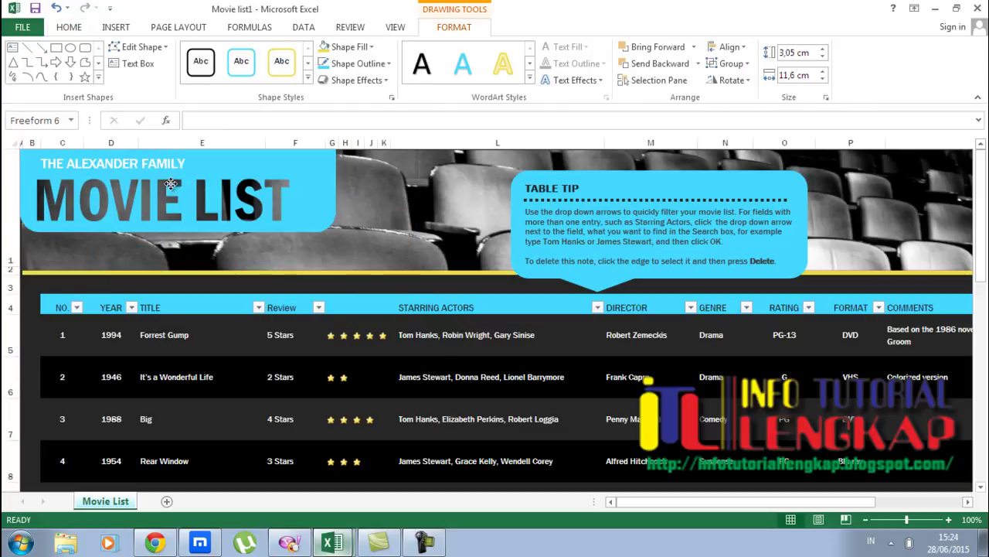
Step: Show the sort and filter options for the YEAR column
{"action": "left_click", "coordinate": [382, 193]}
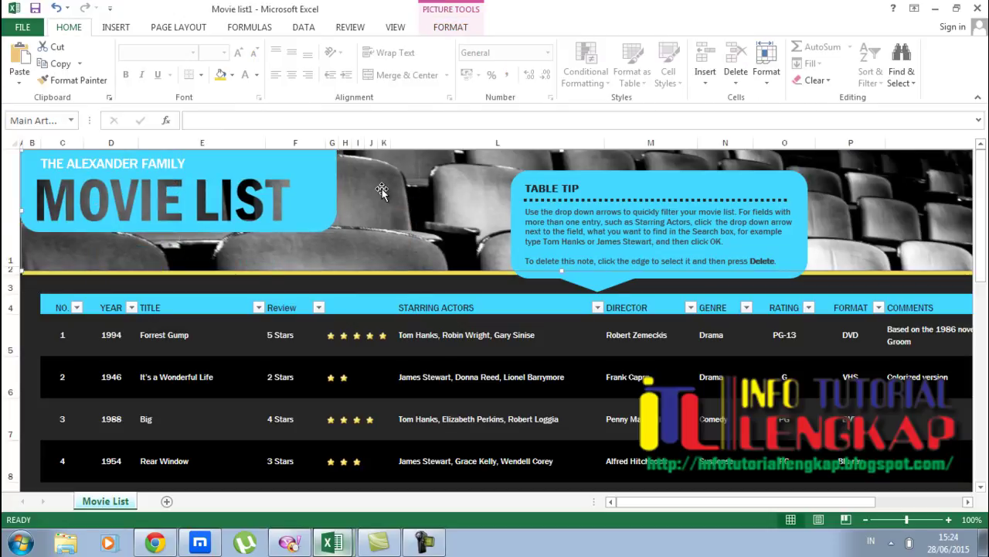
{"action": "scroll", "coordinate": [390, 190], "scroll_direction": "down", "scroll_amount": 4}
{"action": "scroll", "coordinate": [390, 190], "scroll_direction": "up", "scroll_amount": 3}
{"action": "scroll", "coordinate": [391, 190], "scroll_direction": "up", "scroll_amount": 1}
{"action": "left_click", "coordinate": [133, 310]}
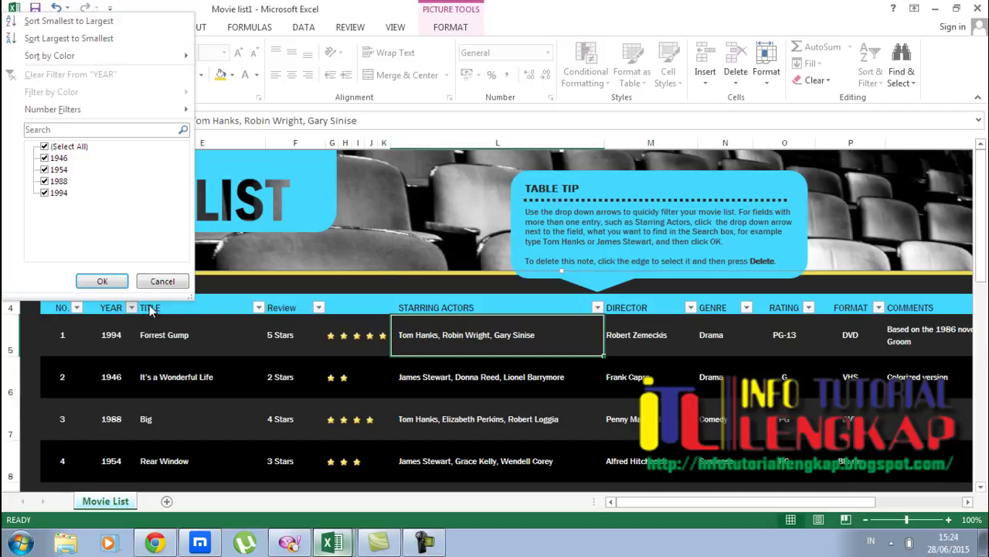
Step: Cancel the YEAR filter menu and select the whole Table Tip note
{"action": "left_click", "coordinate": [163, 281]}
{"action": "scroll", "coordinate": [570, 382], "scroll_direction": "down", "scroll_amount": 2}
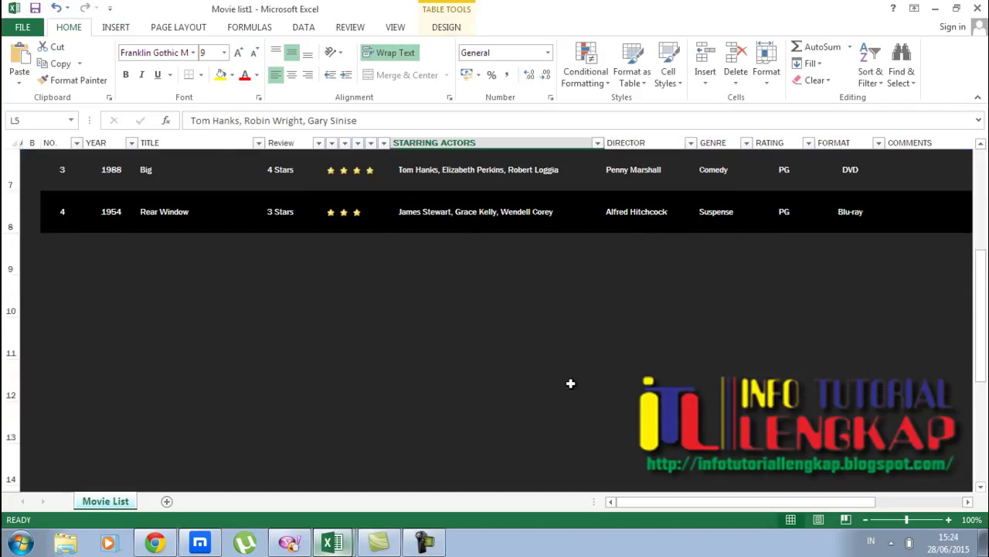
{"action": "scroll", "coordinate": [570, 382], "scroll_direction": "up", "scroll_amount": 2}
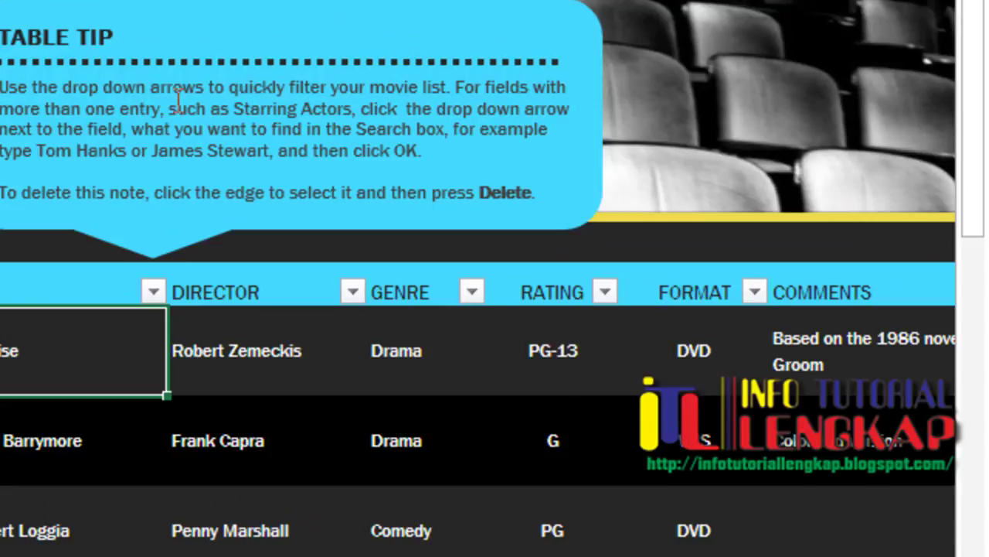
{"action": "left_click", "coordinate": [178, 100]}
{"action": "left_click", "coordinate": [719, 221]}
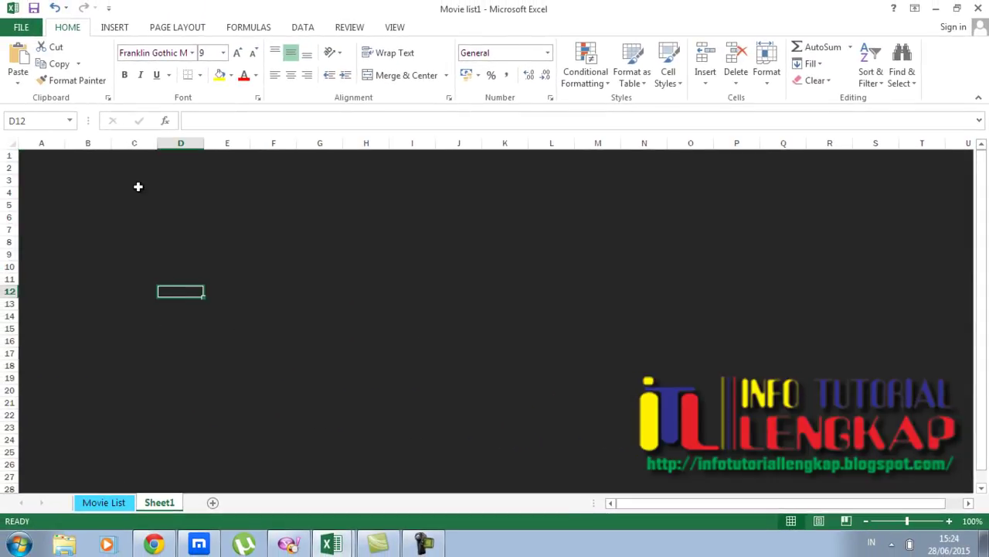
Step: Return to the Movie List sheet and open the workbook's File Info page
{"action": "left_click", "coordinate": [103, 503]}
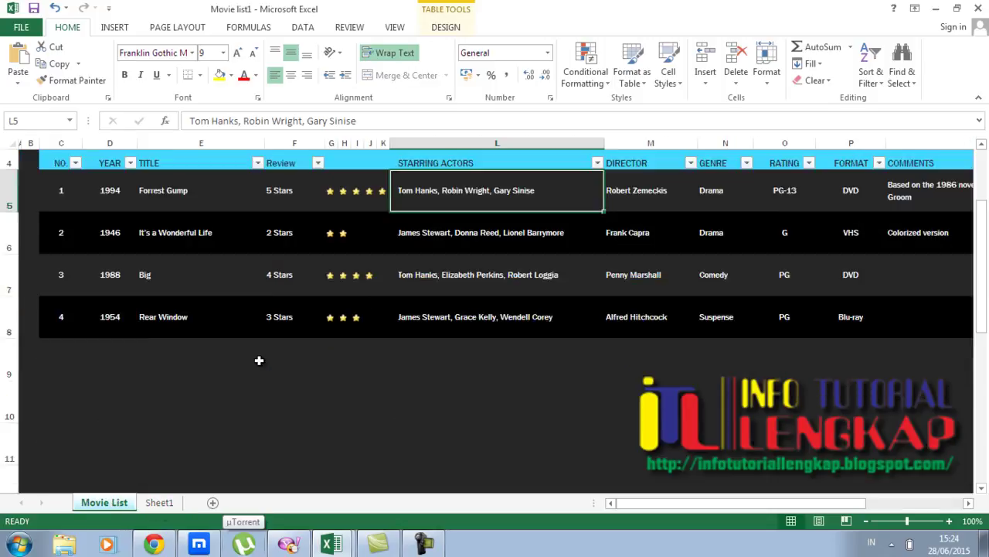
{"action": "scroll", "coordinate": [259, 360], "scroll_direction": "down", "scroll_amount": 1}
{"action": "scroll", "coordinate": [259, 360], "scroll_direction": "up", "scroll_amount": 2}
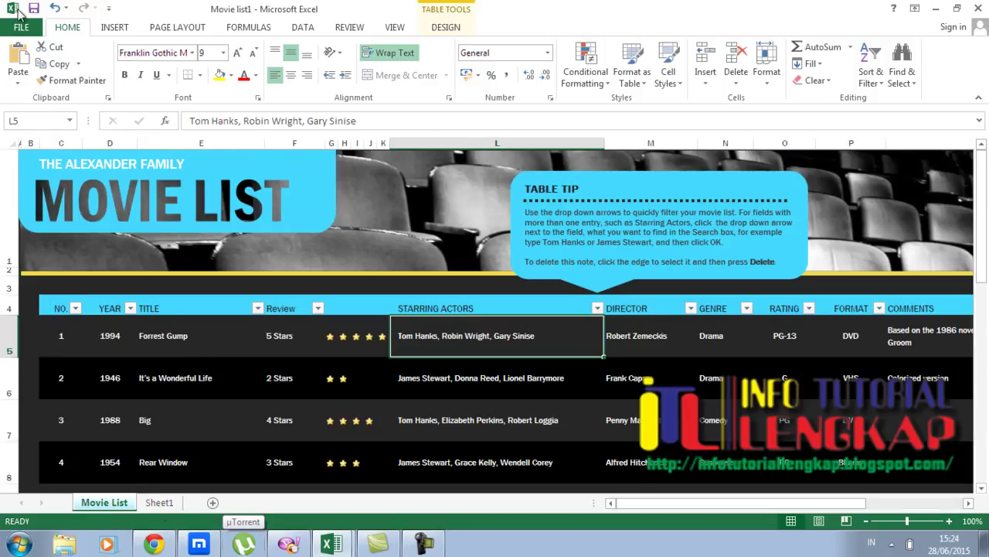
{"action": "left_click", "coordinate": [14, 11]}
Step: Create a Daily work schedule1 workbook from the Daily work schedule template
{"action": "left_click", "coordinate": [14, 27]}
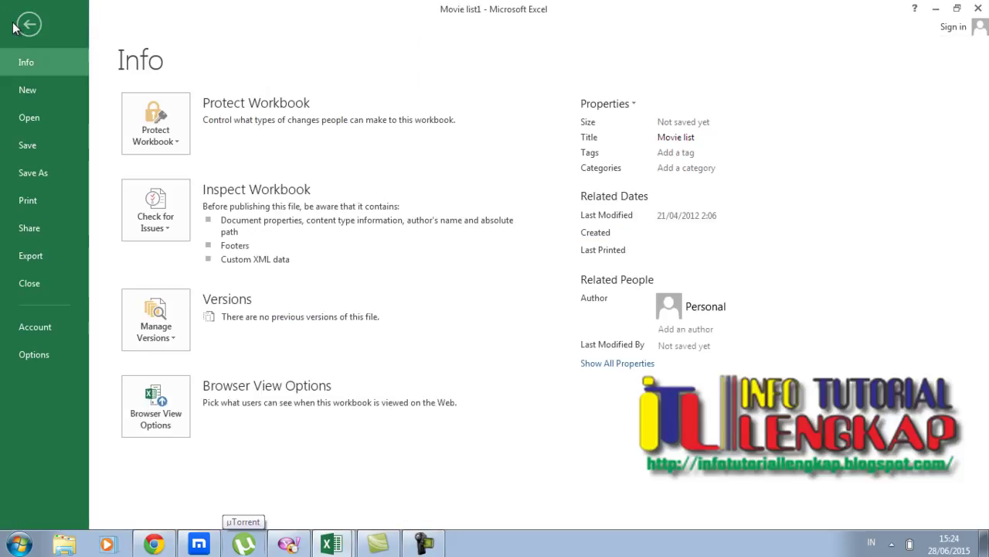
{"action": "left_click", "coordinate": [23, 96]}
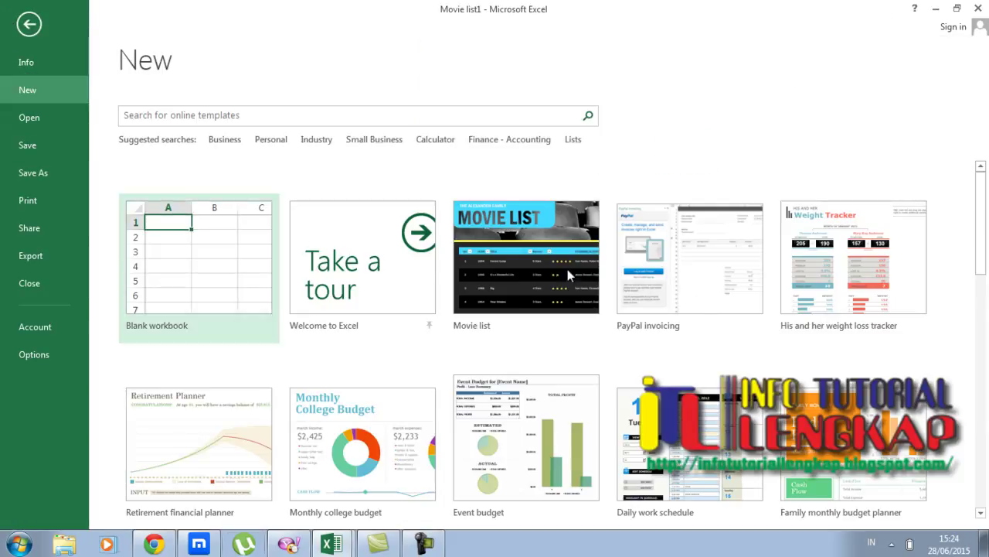
{"action": "scroll", "coordinate": [730, 346], "scroll_direction": "down", "scroll_amount": 3}
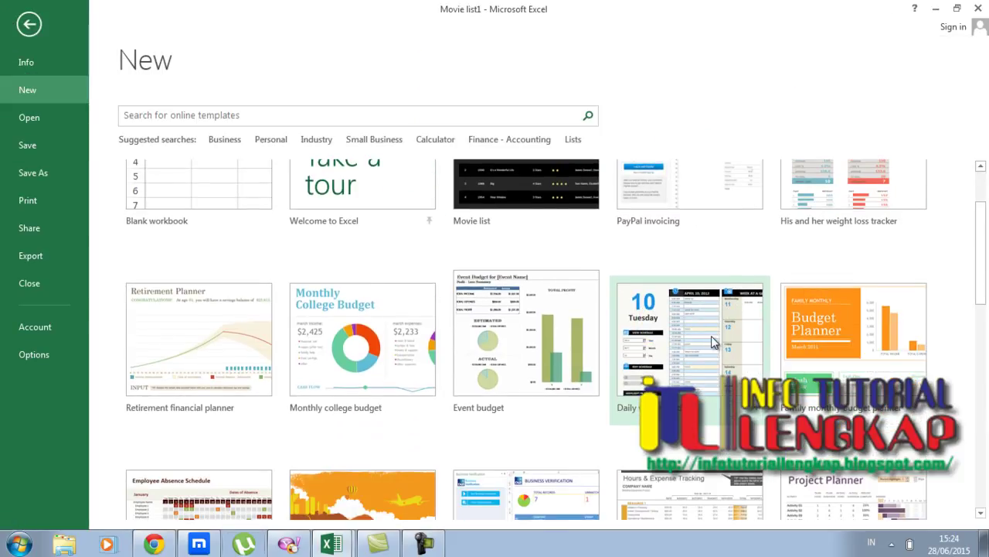
{"action": "left_click", "coordinate": [729, 341]}
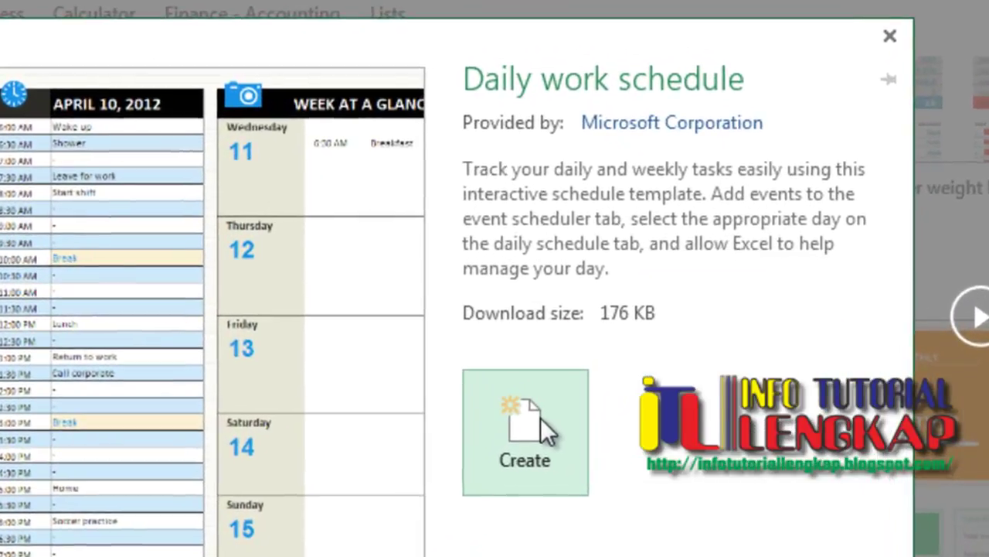
{"action": "left_click", "coordinate": [646, 332]}
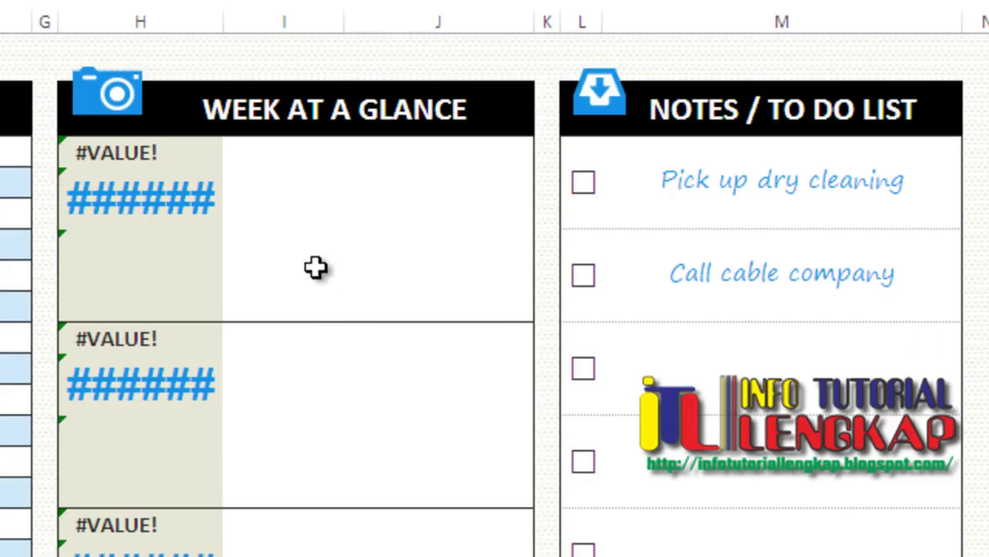
Step: Widen column H so the ###### date shows, then look over the to-do items
{"action": "left_click", "coordinate": [151, 204]}
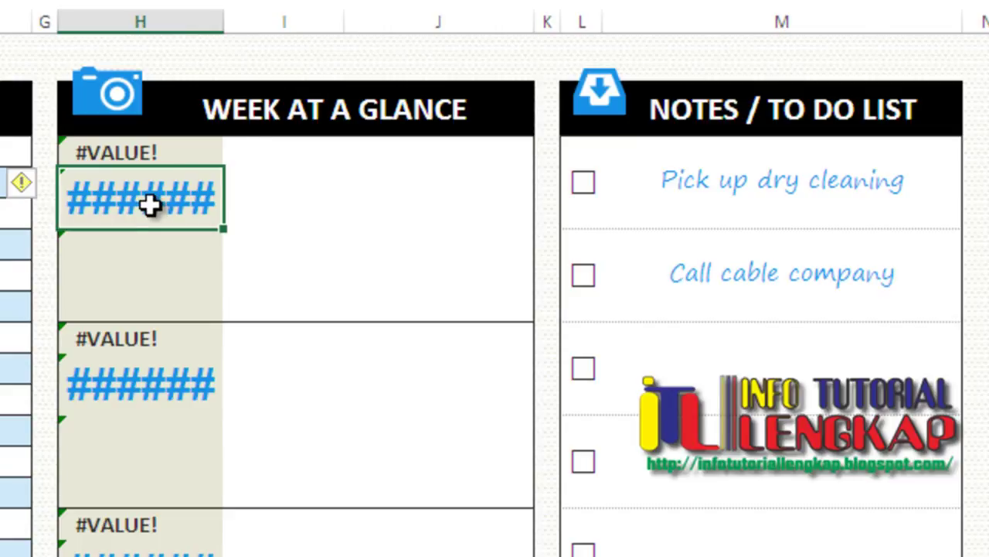
{"action": "double_click", "coordinate": [223, 24]}
{"action": "left_click", "coordinate": [99, 99]}
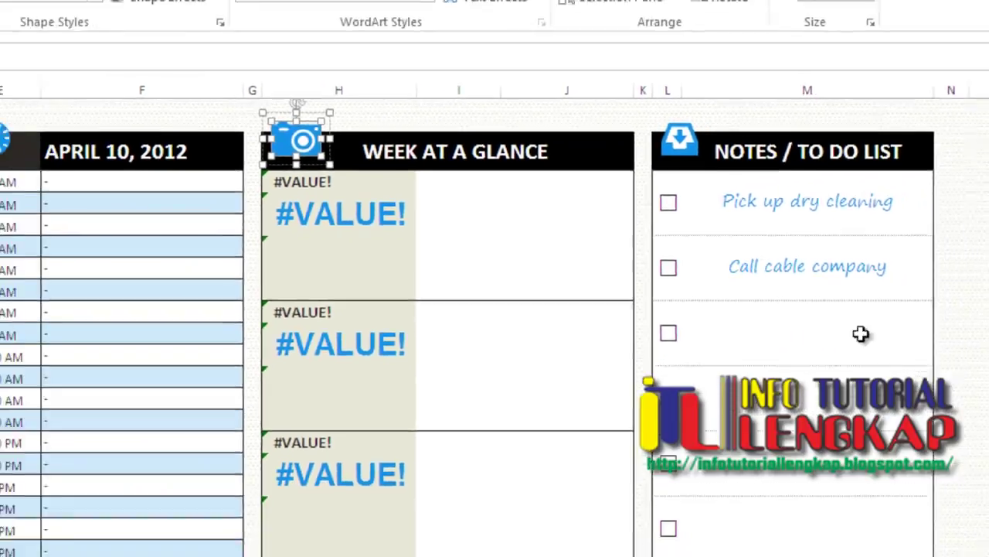
{"action": "left_click", "coordinate": [776, 264]}
{"action": "scroll", "coordinate": [783, 302], "scroll_direction": "down", "scroll_amount": 1}
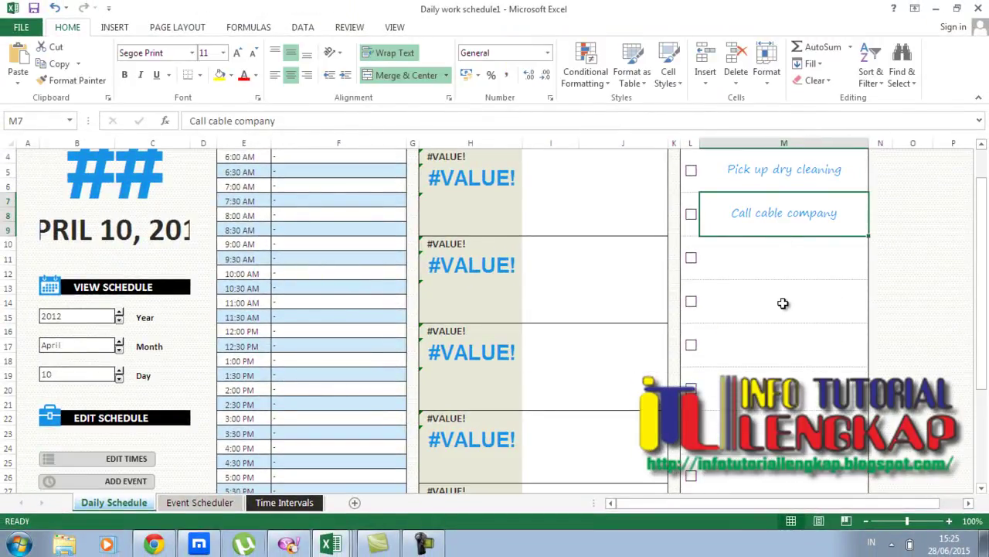
{"action": "left_click", "coordinate": [692, 258]}
{"action": "left_click", "coordinate": [738, 263]}
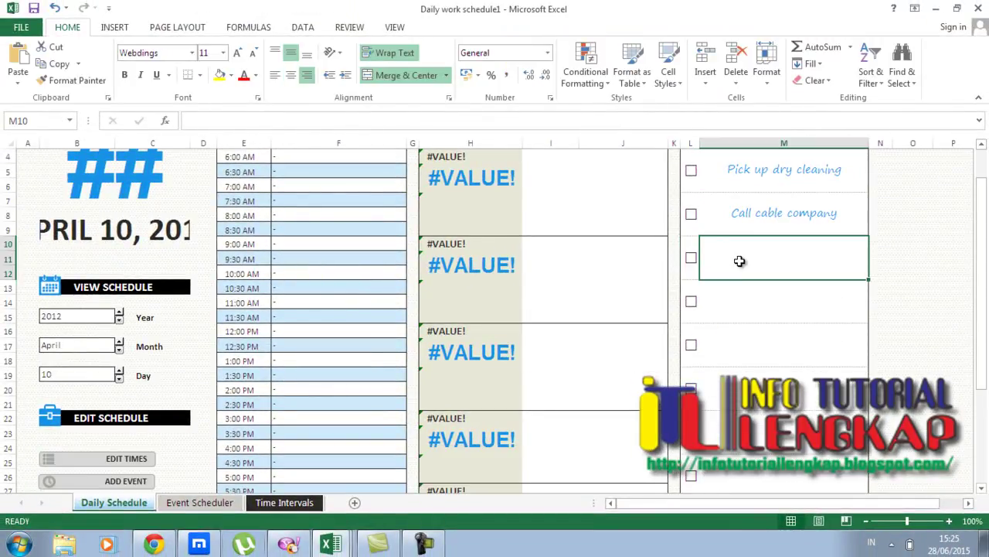
{"action": "scroll", "coordinate": [741, 262], "scroll_direction": "down", "scroll_amount": 1}
{"action": "scroll", "coordinate": [741, 261], "scroll_direction": "down", "scroll_amount": 4}
{"action": "scroll", "coordinate": [740, 260], "scroll_direction": "up", "scroll_amount": 6}
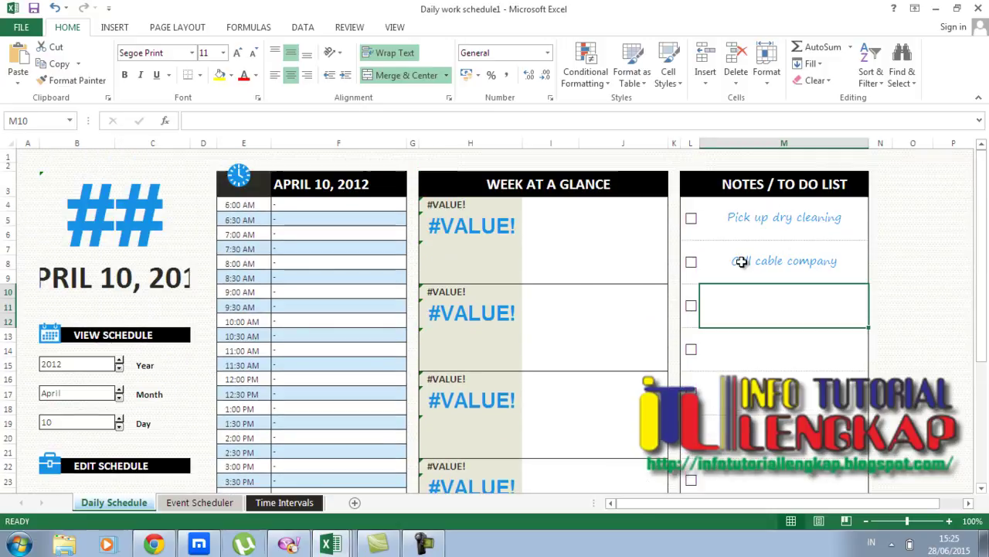
{"action": "scroll", "coordinate": [157, 342], "scroll_direction": "down", "scroll_amount": 1}
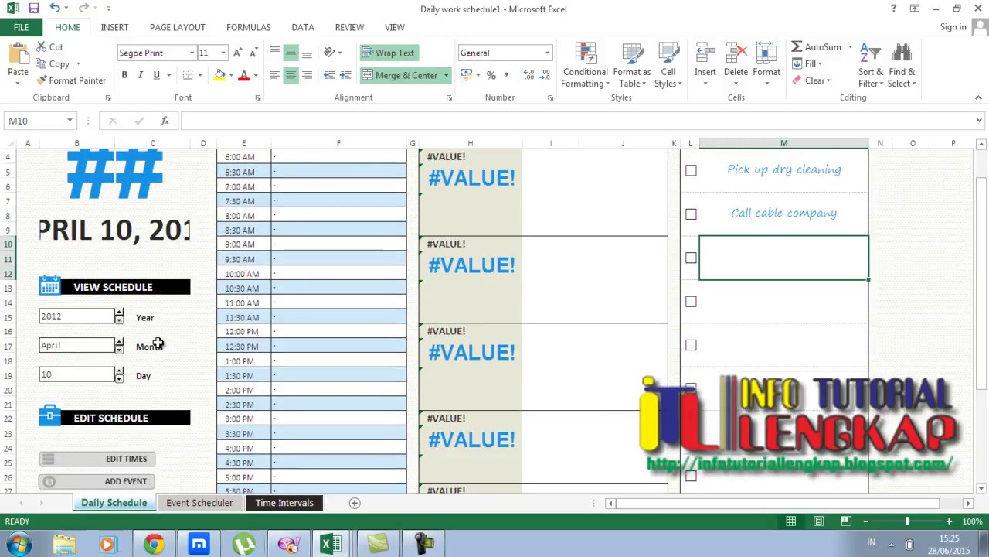
Step: Edit the Year value 2012 in the schedule's settings
{"action": "left_click", "coordinate": [112, 317]}
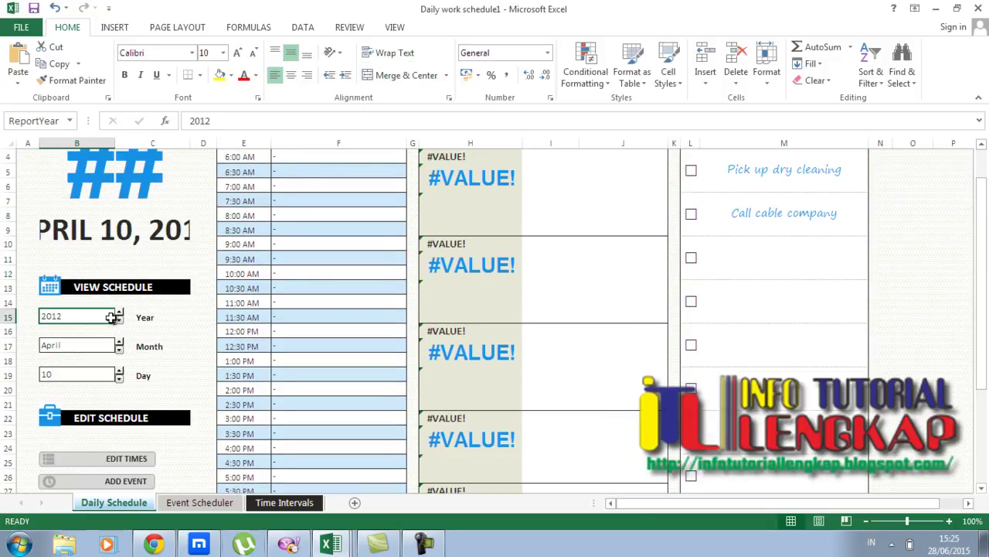
{"action": "double_click", "coordinate": [112, 317]}
{"action": "left_click", "coordinate": [120, 321]}
{"action": "left_click", "coordinate": [137, 317]}
{"action": "scroll", "coordinate": [178, 333], "scroll_direction": "down", "scroll_amount": 1}
{"action": "scroll", "coordinate": [179, 339], "scroll_direction": "down", "scroll_amount": 2}
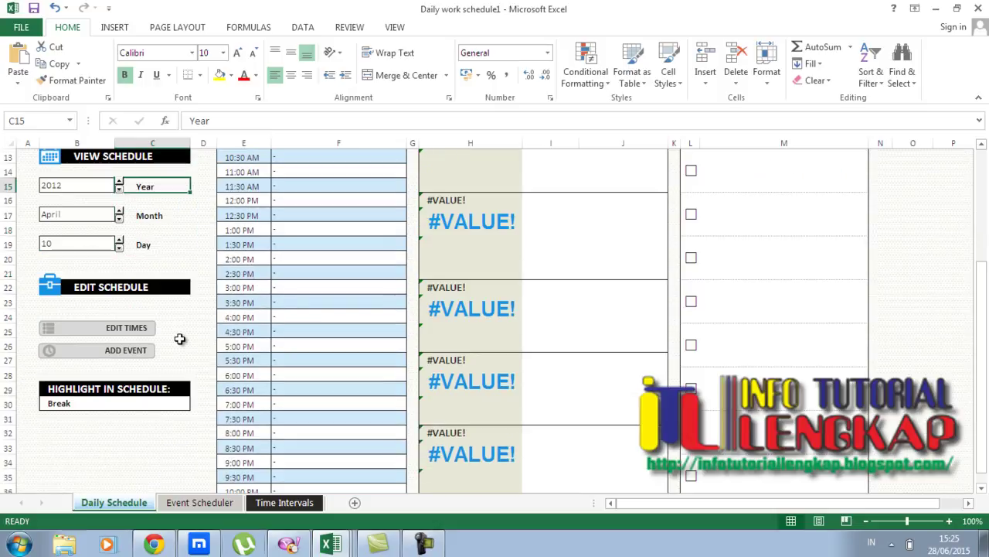
Step: Open the Time Intervals sheet and edit the 6:30 AM time entry
{"action": "left_click", "coordinate": [139, 326]}
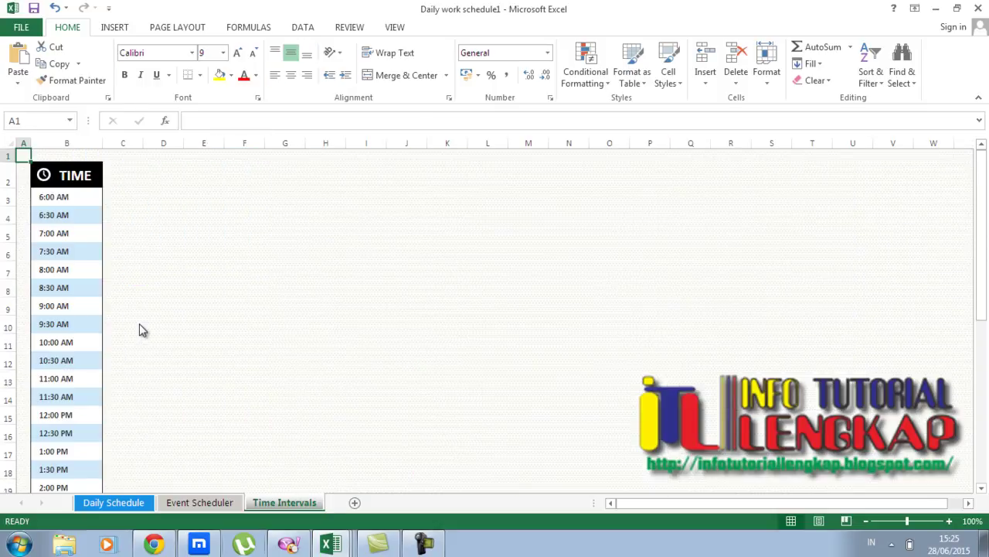
{"action": "left_click", "coordinate": [56, 221]}
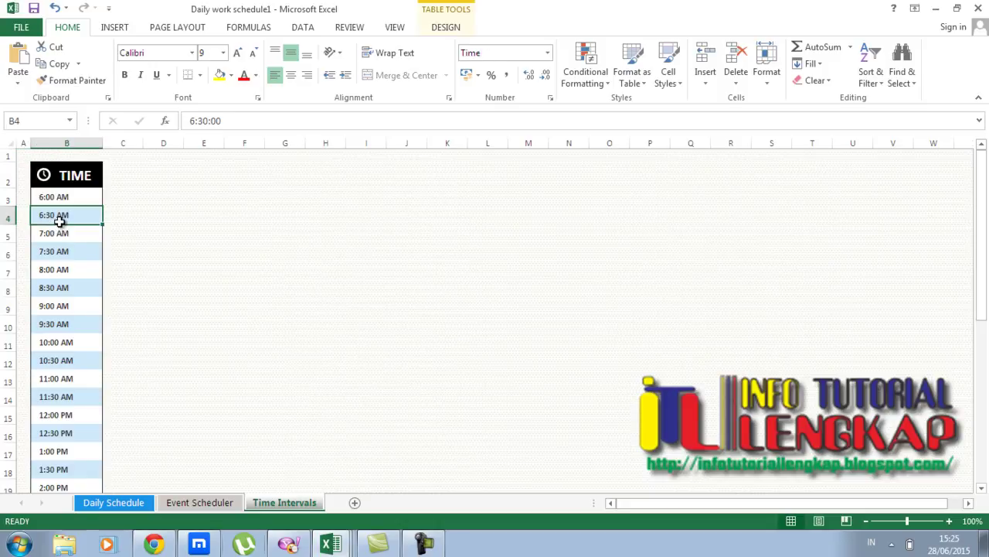
{"action": "double_click", "coordinate": [61, 216]}
{"action": "left_click", "coordinate": [237, 341]}
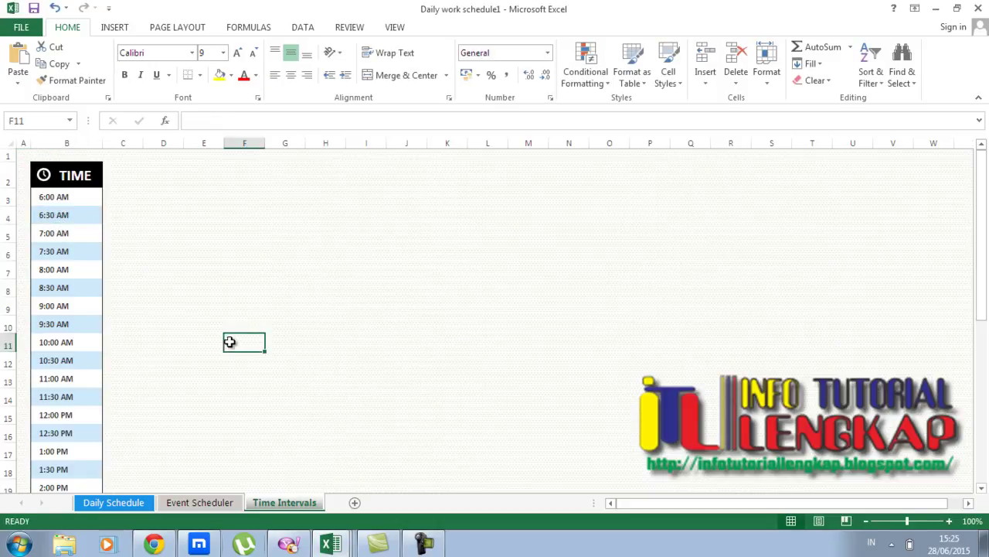
{"action": "scroll", "coordinate": [236, 340], "scroll_direction": "down", "scroll_amount": 2}
{"action": "scroll", "coordinate": [237, 341], "scroll_direction": "down", "scroll_amount": 3}
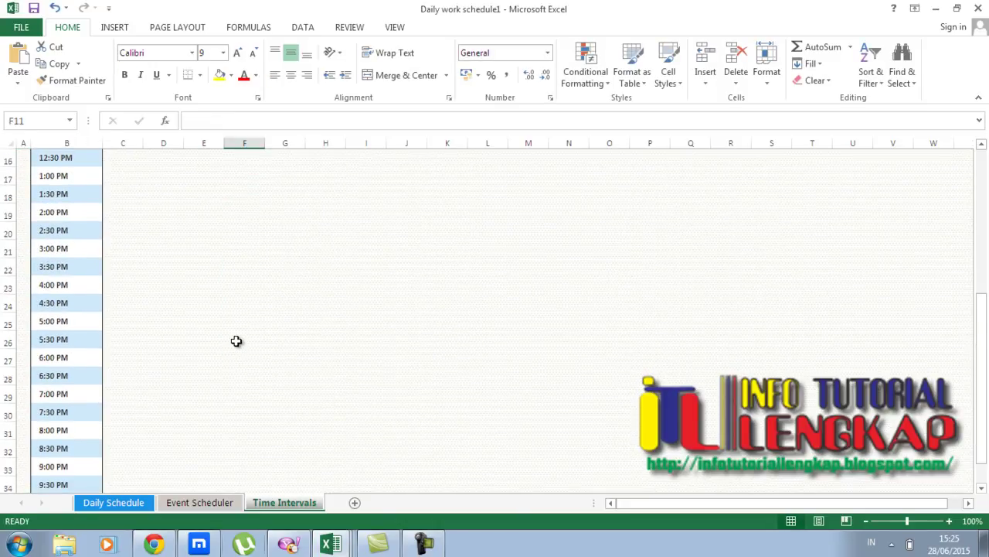
{"action": "left_click", "coordinate": [204, 504]}
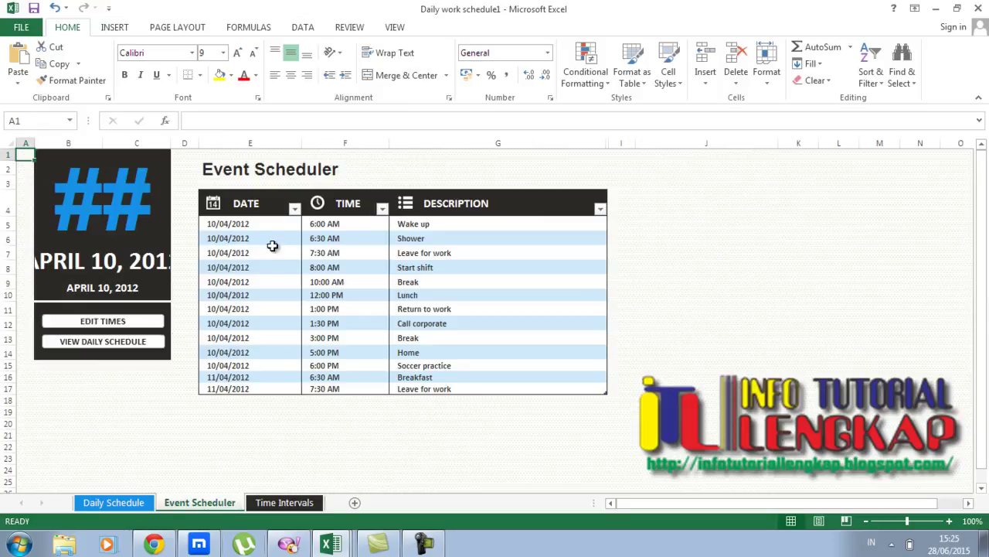
Step: Edit the Wake up date, then open and close the DATE and TIME filter menus
{"action": "left_click", "coordinate": [212, 225]}
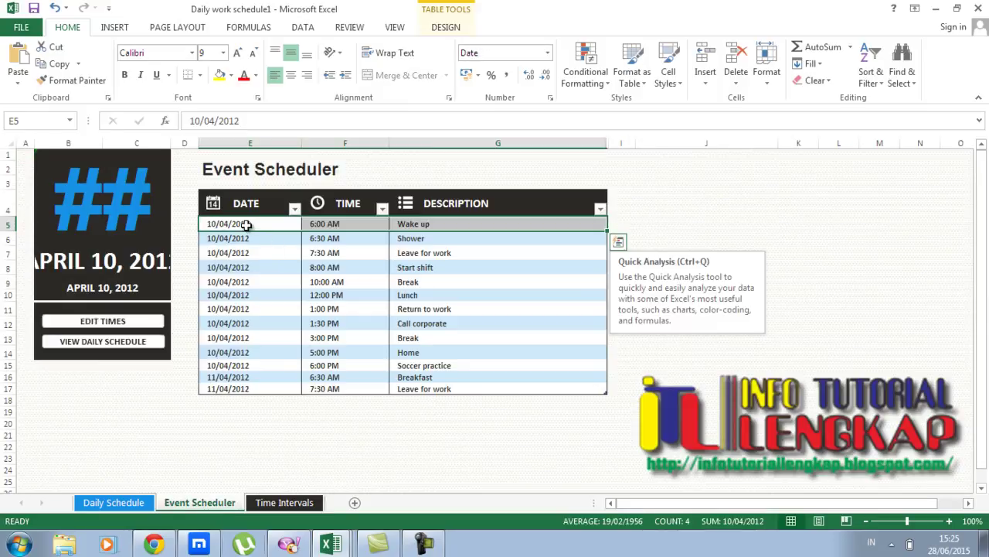
{"action": "double_click", "coordinate": [246, 225]}
{"action": "left_click", "coordinate": [294, 270]}
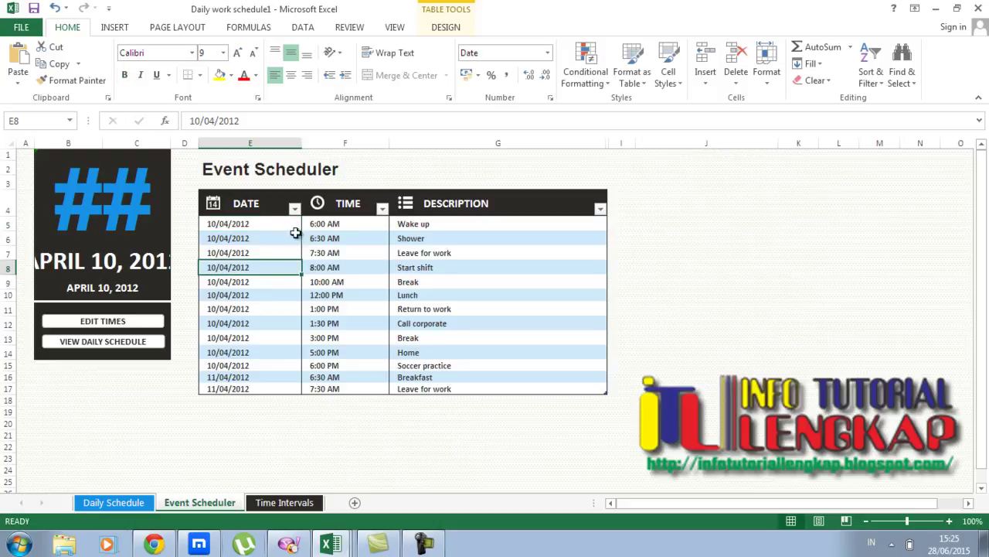
{"action": "left_click", "coordinate": [235, 204]}
{"action": "left_click", "coordinate": [293, 208]}
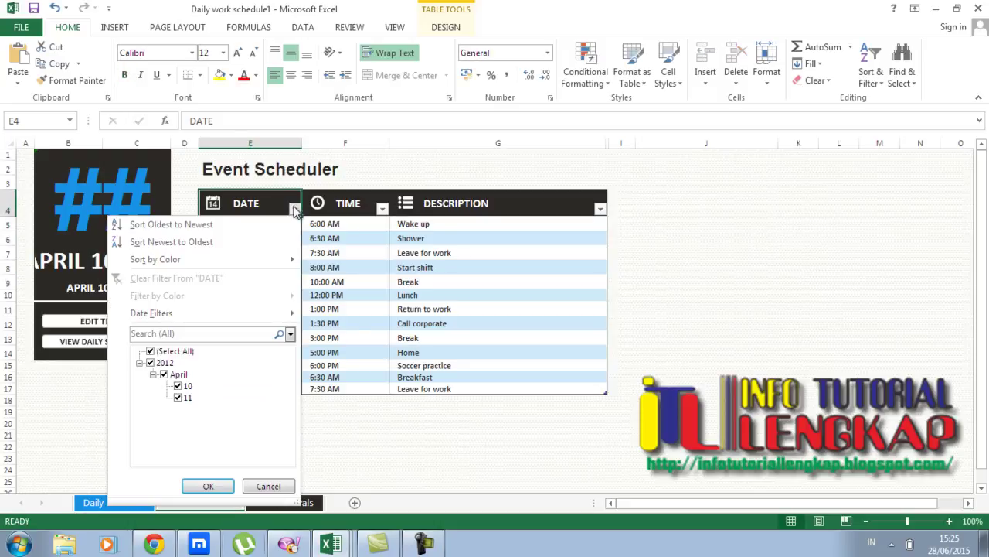
{"action": "left_click", "coordinate": [360, 170]}
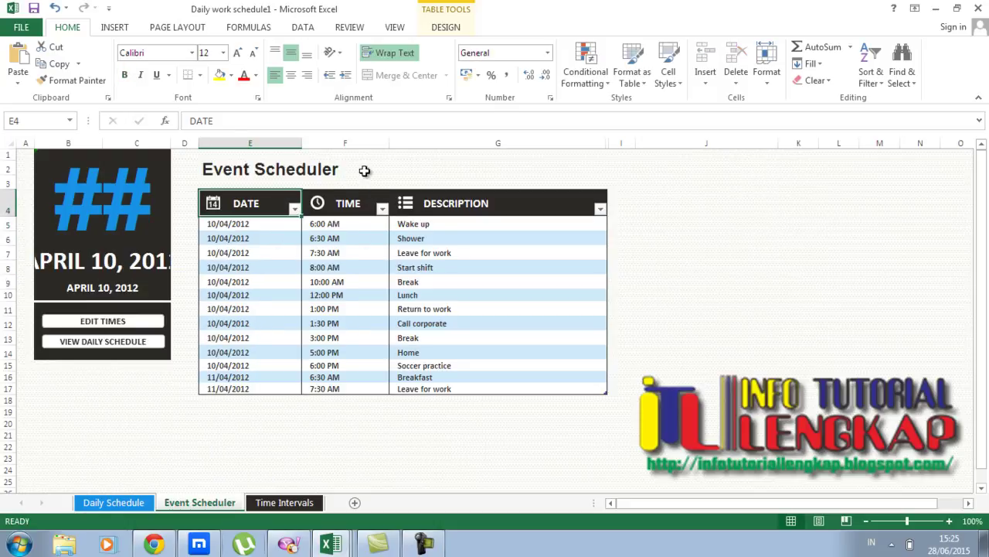
{"action": "left_click", "coordinate": [381, 208]}
{"action": "left_click", "coordinate": [382, 208]}
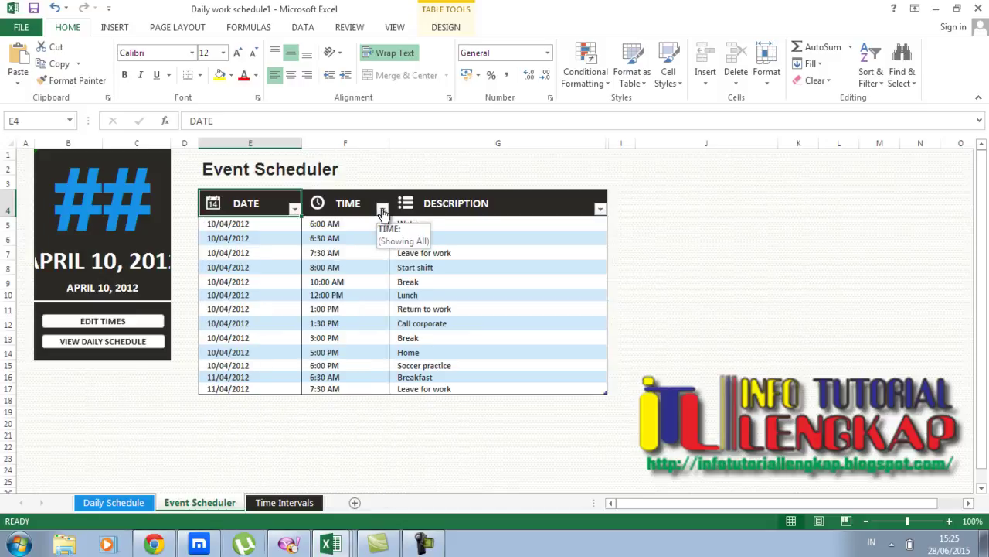
Step: Set the Start shift time to 11:00 AM from its allowed-times list
{"action": "double_click", "coordinate": [338, 263]}
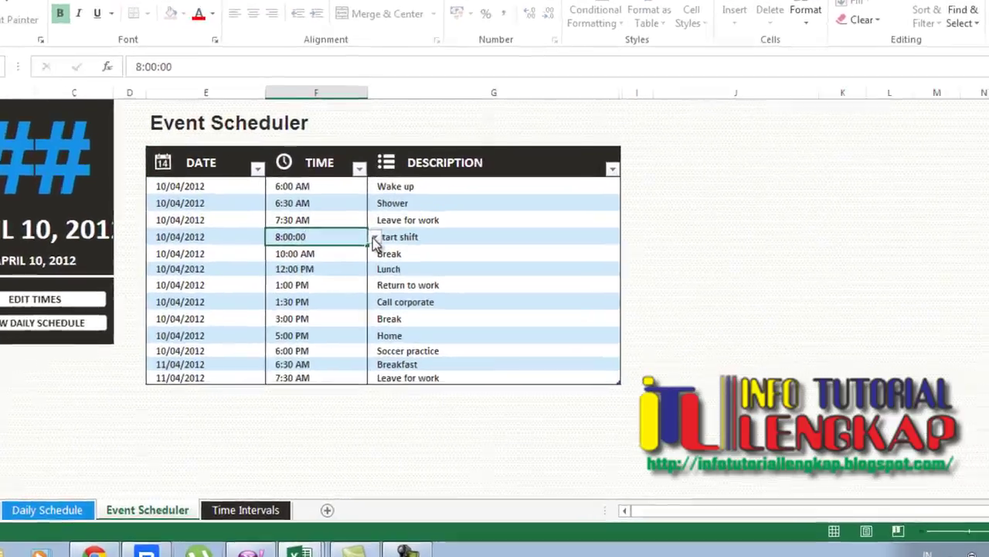
{"action": "key", "text": "Return"}
{"action": "left_click", "coordinate": [474, 149]}
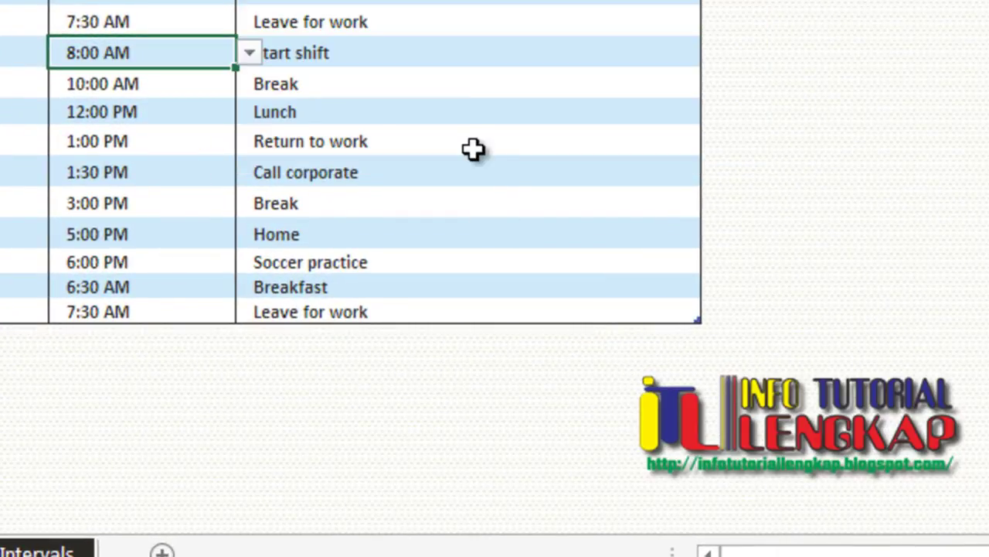
{"action": "left_click", "coordinate": [250, 53]}
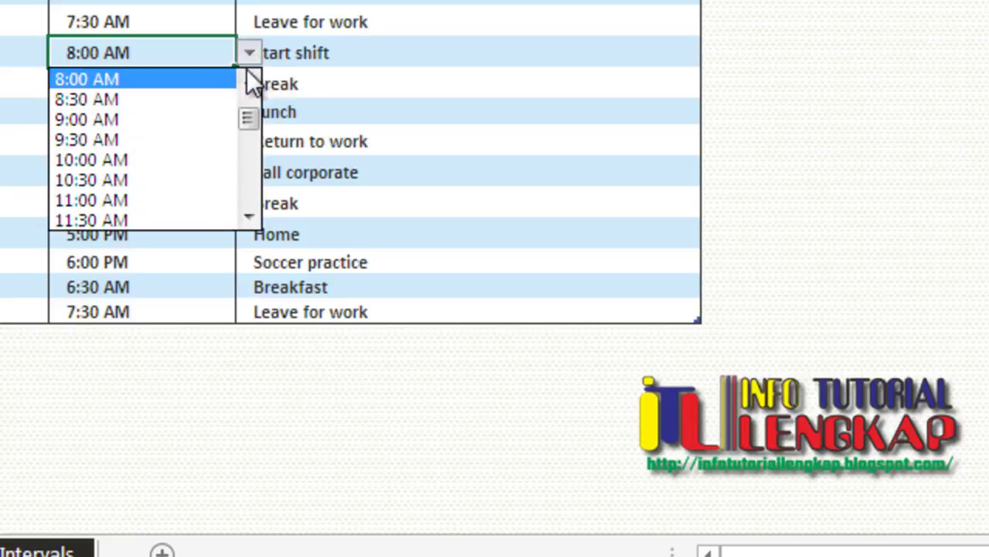
{"action": "left_click", "coordinate": [127, 197]}
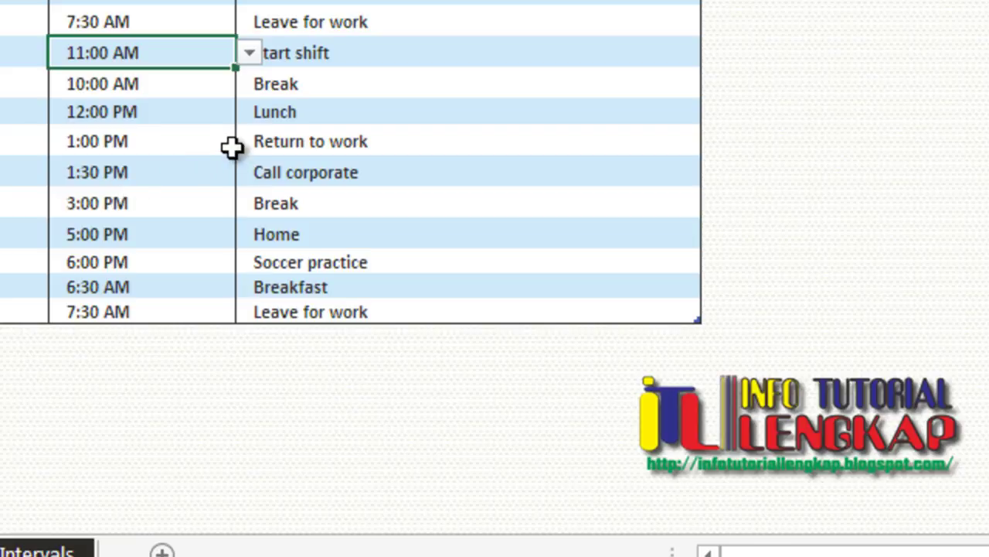
Step: Set the Lunch time to 1:30 PM from its allowed-times list
{"action": "left_click", "coordinate": [203, 108]}
{"action": "left_click", "coordinate": [249, 113]}
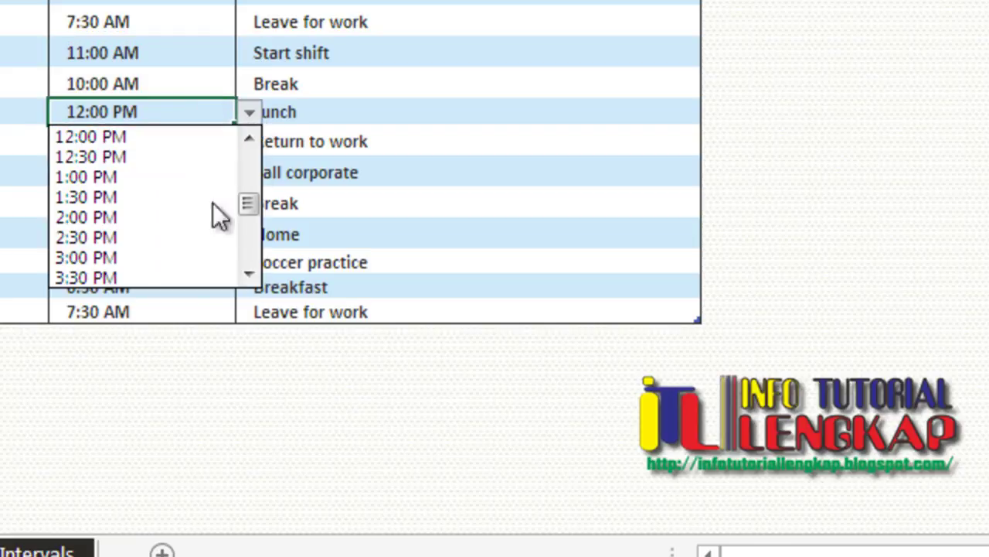
{"action": "left_click", "coordinate": [212, 200]}
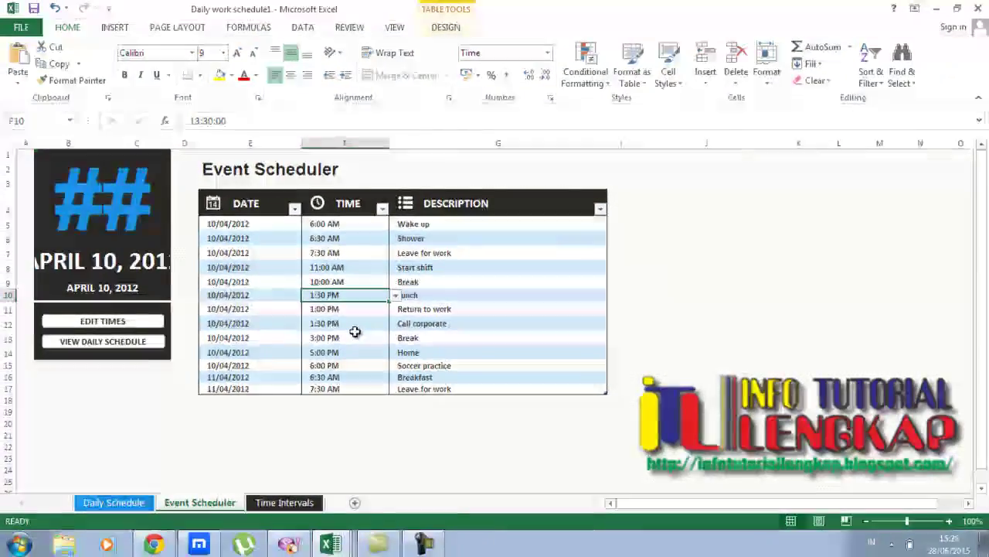
{"action": "scroll", "coordinate": [361, 331], "scroll_direction": "down", "scroll_amount": 1}
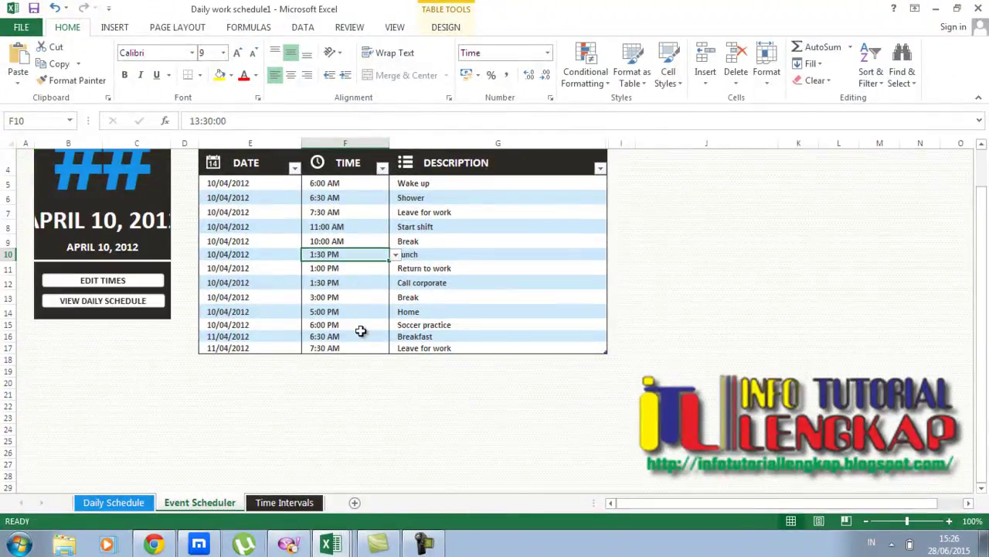
{"action": "scroll", "coordinate": [363, 324], "scroll_direction": "up", "scroll_amount": 1}
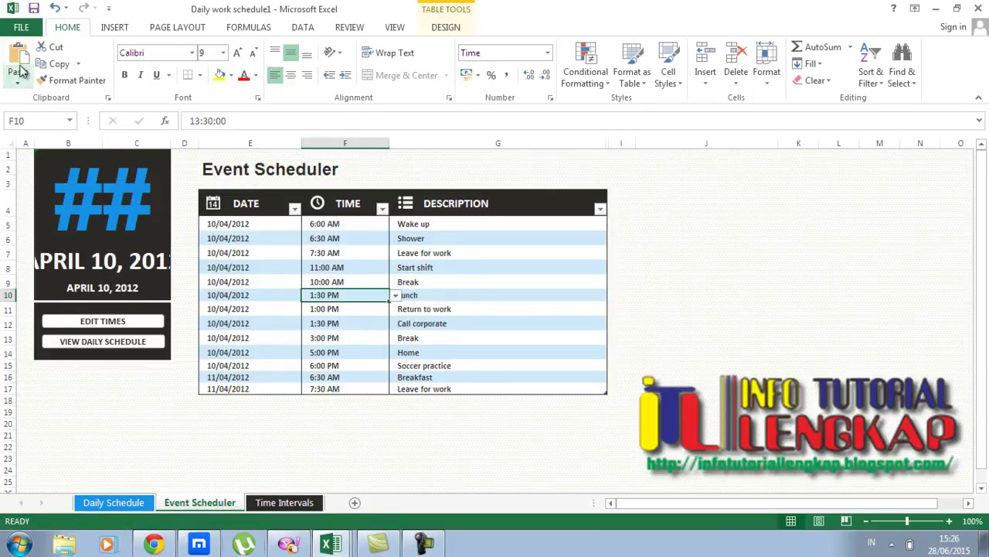
Step: Find the Vacation planner template in File > New and create Vacation planner1 from it
{"action": "left_click", "coordinate": [21, 27]}
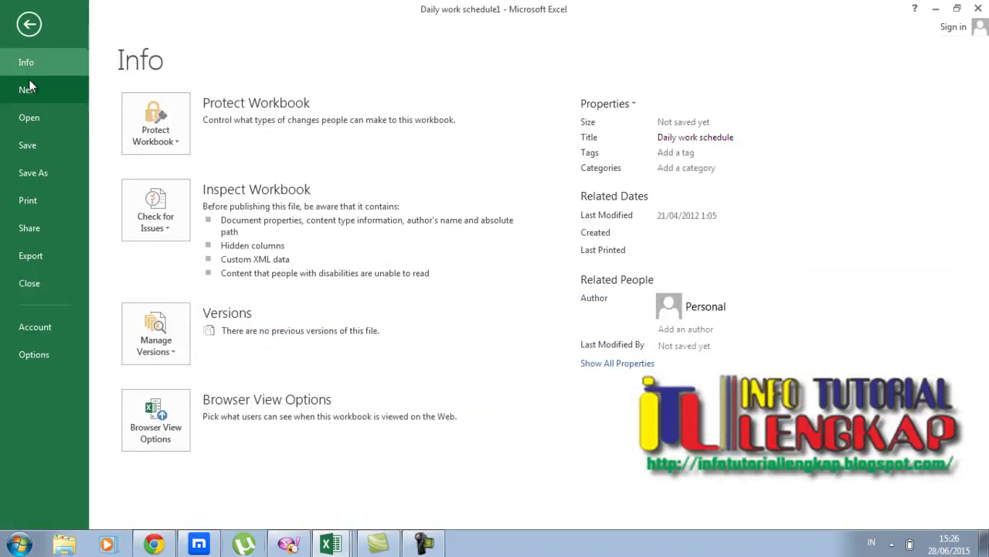
{"action": "left_click", "coordinate": [27, 88]}
{"action": "scroll", "coordinate": [619, 408], "scroll_direction": "down", "scroll_amount": 2}
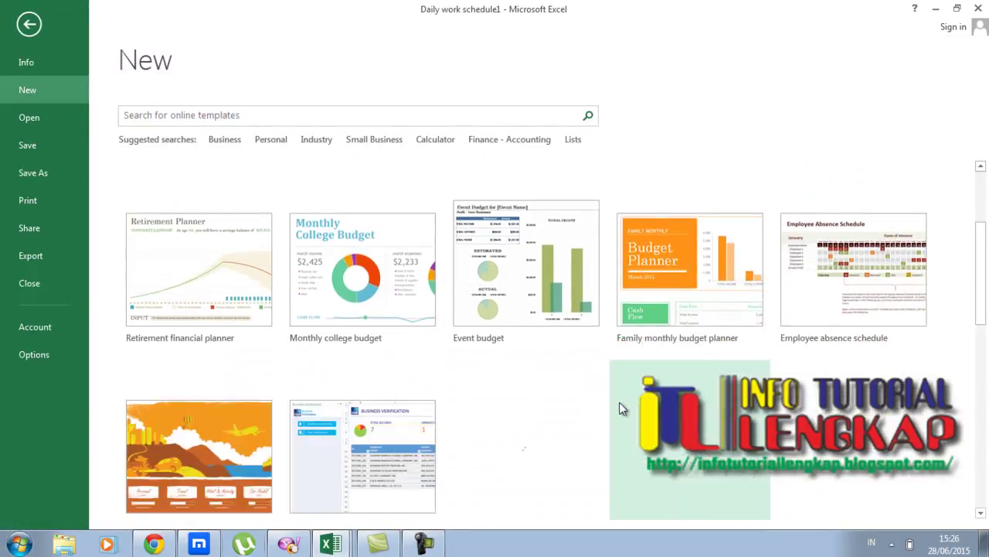
{"action": "scroll", "coordinate": [619, 402], "scroll_direction": "down", "scroll_amount": 1}
{"action": "scroll", "coordinate": [620, 402], "scroll_direction": "down", "scroll_amount": 2}
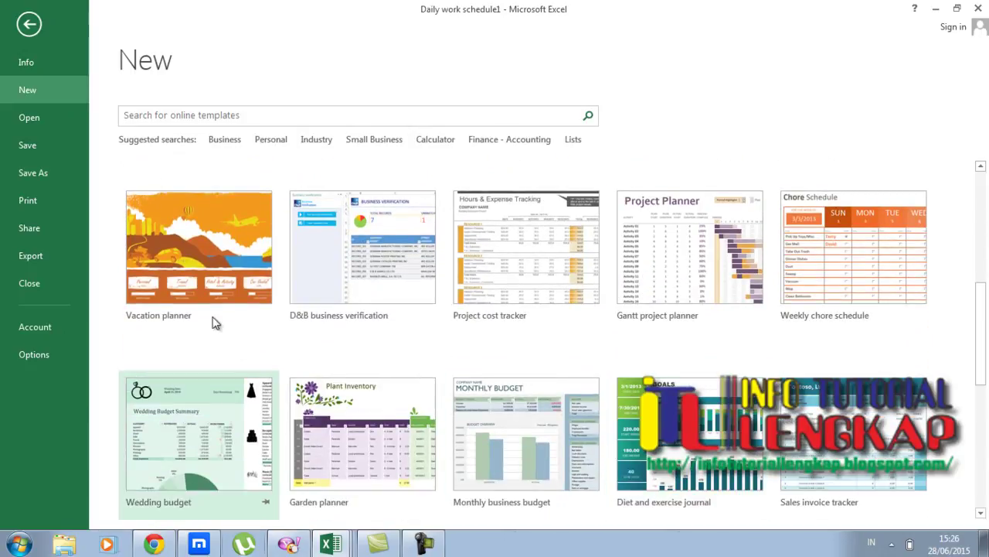
{"action": "left_click", "coordinate": [181, 270]}
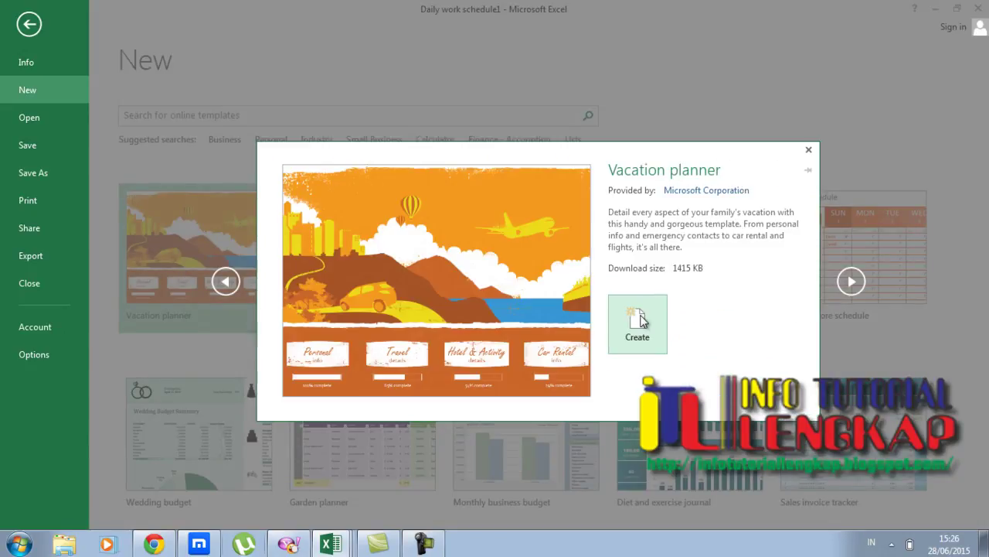
{"action": "left_click", "coordinate": [638, 320]}
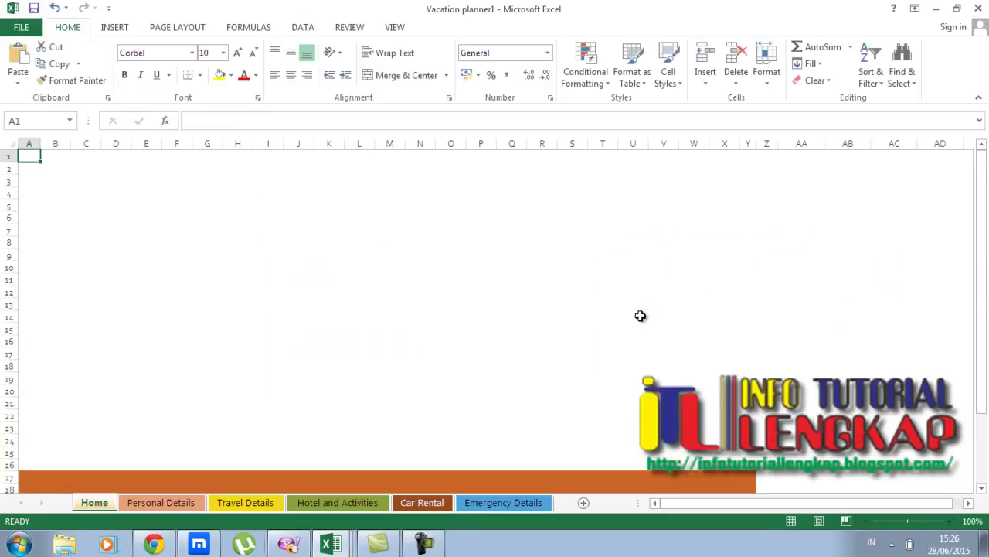
{"action": "scroll", "coordinate": [641, 317], "scroll_direction": "down", "scroll_amount": 3}
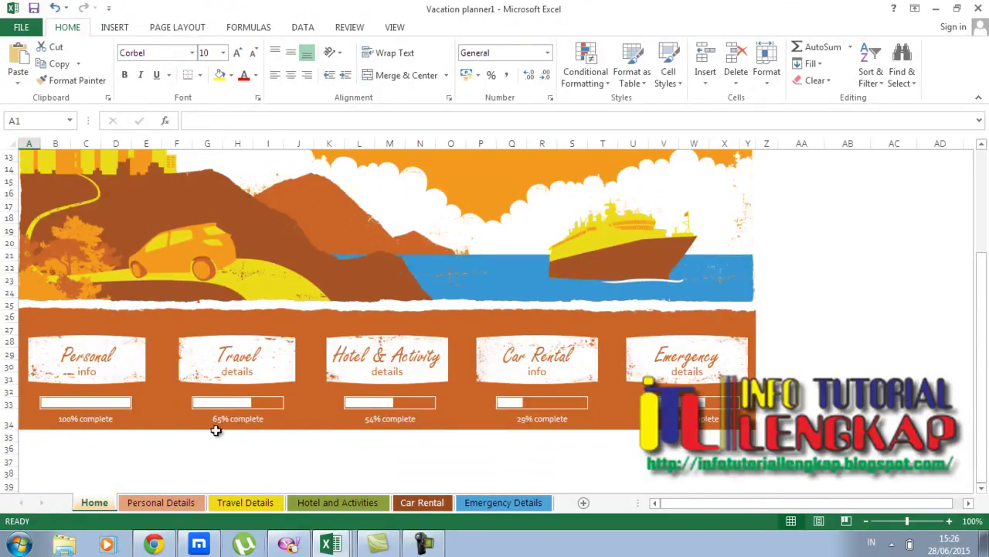
{"action": "left_click", "coordinate": [90, 369]}
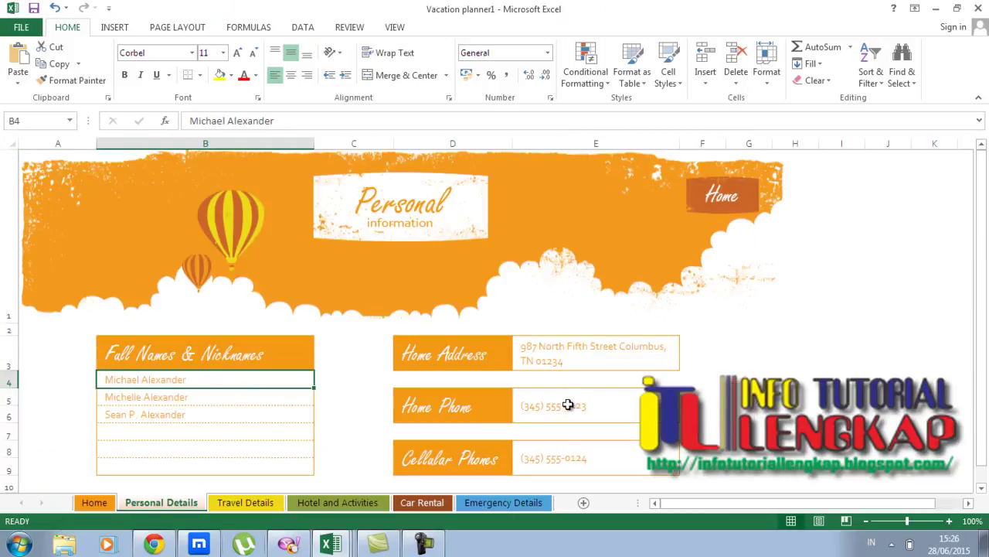
{"action": "scroll", "coordinate": [571, 398], "scroll_direction": "down", "scroll_amount": 2}
{"action": "scroll", "coordinate": [574, 393], "scroll_direction": "up", "scroll_amount": 2}
{"action": "left_click", "coordinate": [718, 198]}
{"action": "scroll", "coordinate": [458, 376], "scroll_direction": "down", "scroll_amount": 3}
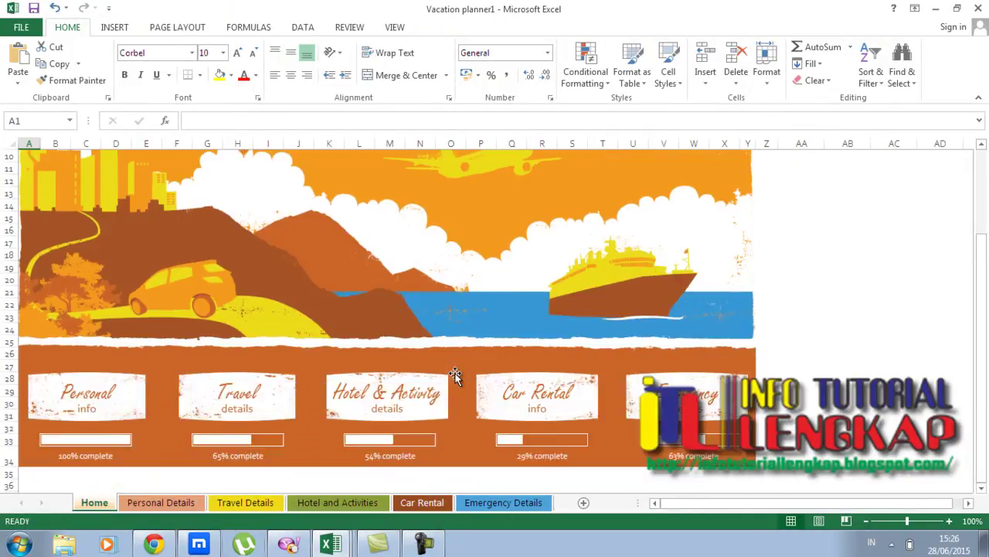
{"action": "scroll", "coordinate": [457, 376], "scroll_direction": "down", "scroll_amount": 1}
{"action": "left_click", "coordinate": [261, 363]}
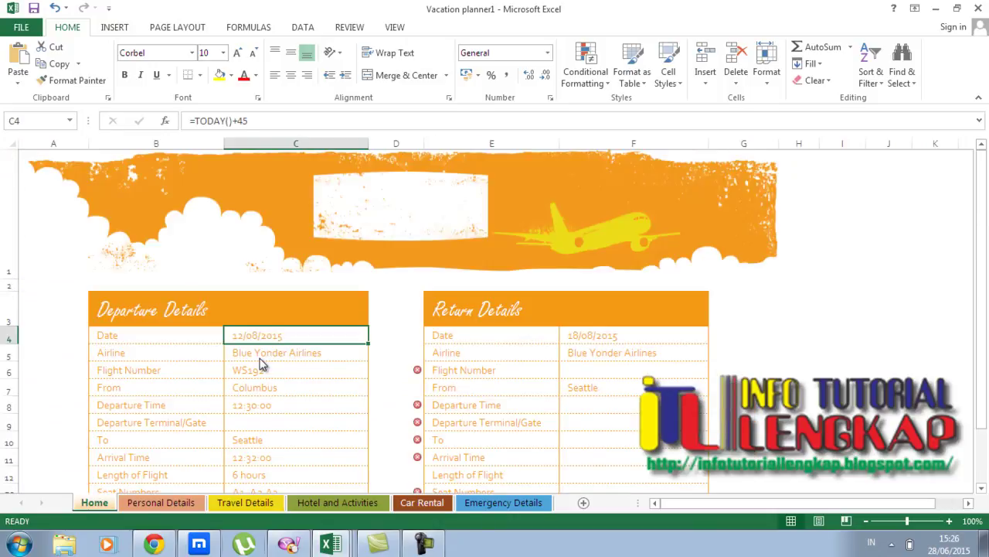
{"action": "scroll", "coordinate": [402, 348], "scroll_direction": "down", "scroll_amount": 3}
{"action": "scroll", "coordinate": [403, 352], "scroll_direction": "up", "scroll_amount": 3}
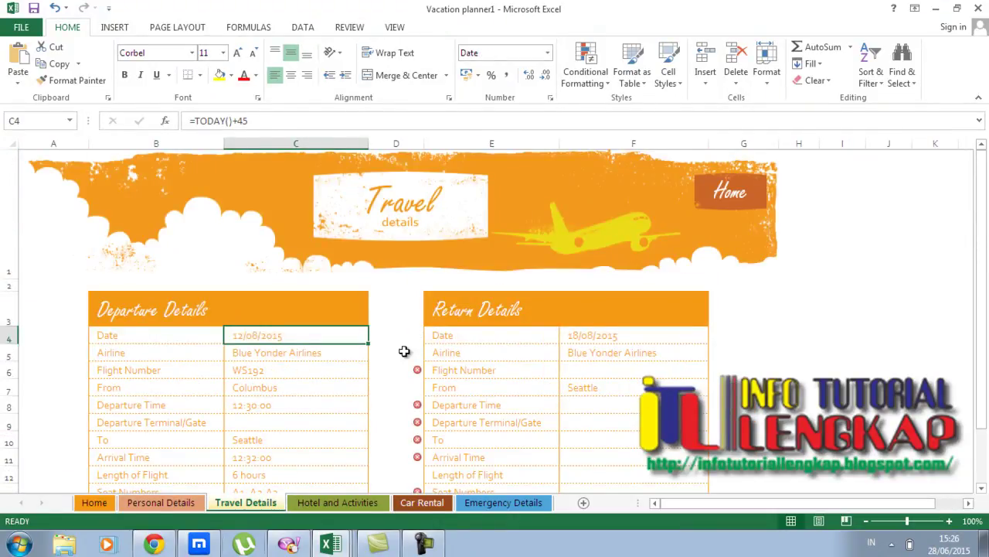
{"action": "scroll", "coordinate": [403, 352], "scroll_direction": "down", "scroll_amount": 3}
{"action": "left_click", "coordinate": [300, 329]}
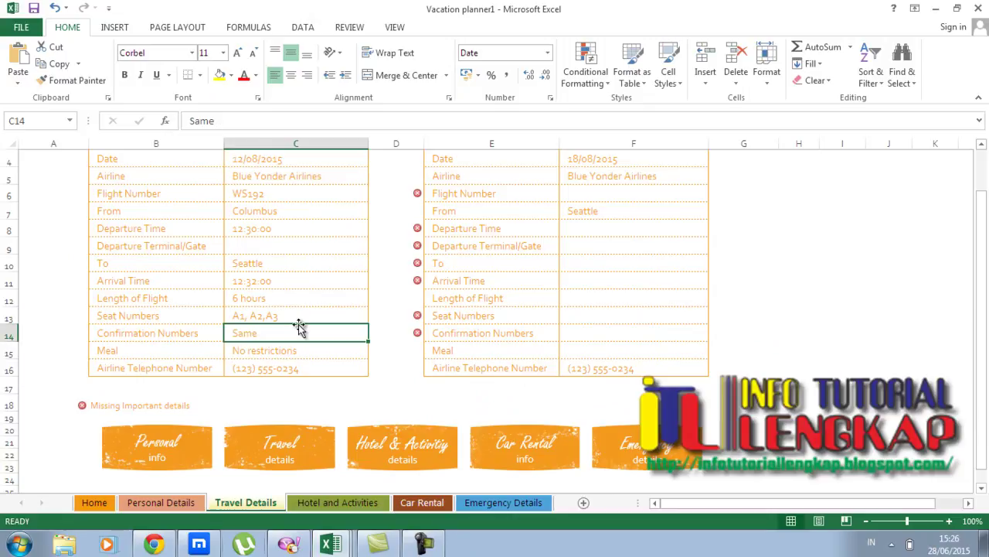
{"action": "key", "text": "Up"}
{"action": "key", "text": "Up"}
{"action": "key", "text": "Up"}
{"action": "double_click", "coordinate": [297, 264]}
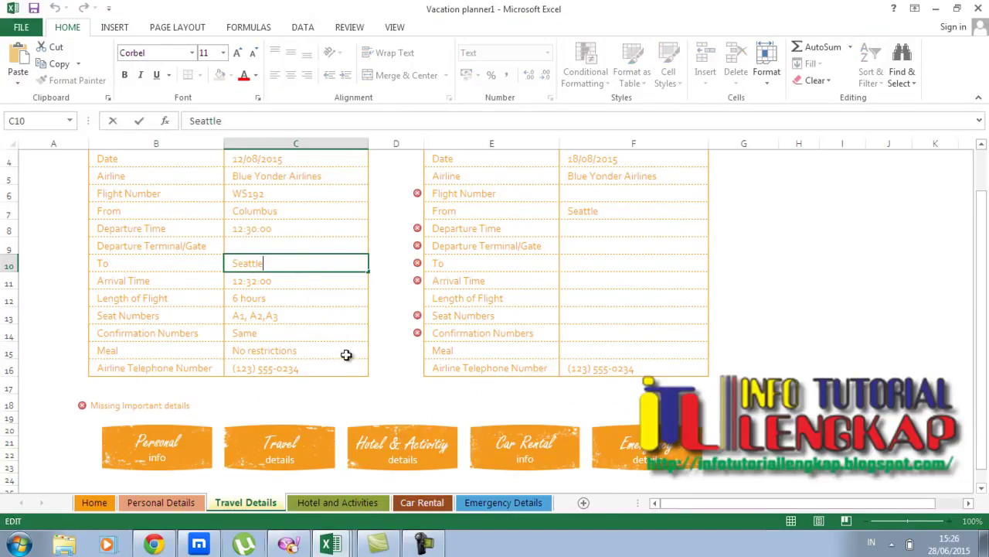
{"action": "left_click", "coordinate": [302, 448]}
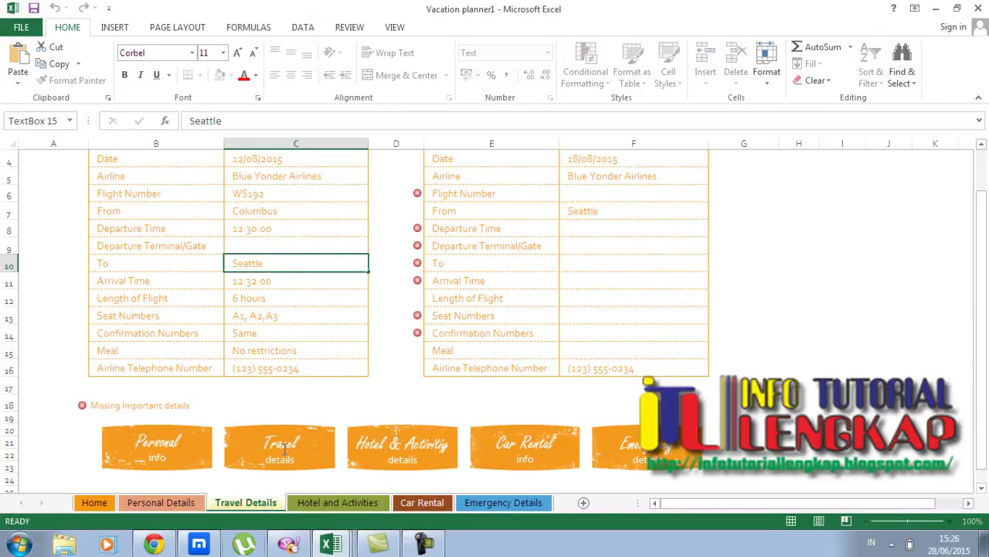
{"action": "left_click", "coordinate": [418, 405]}
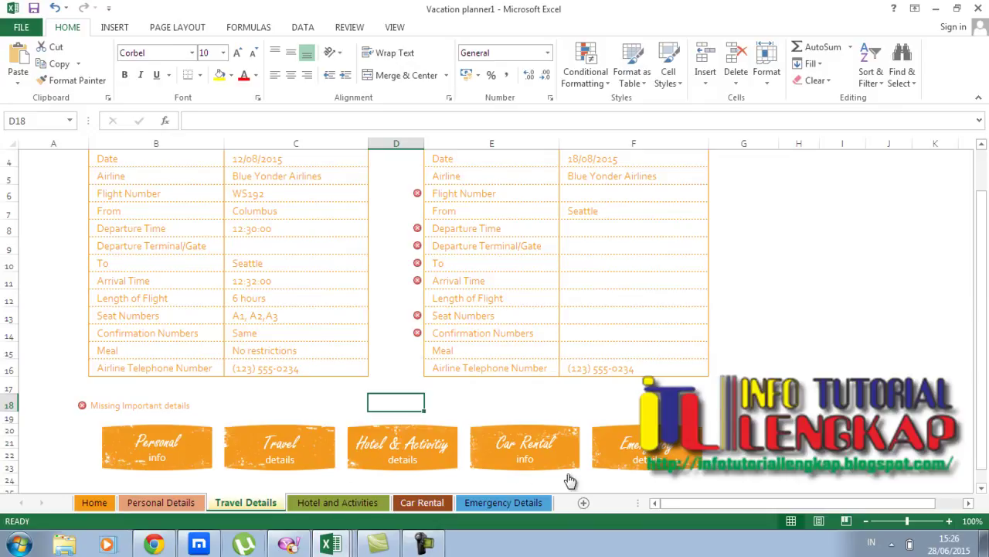
{"action": "left_click", "coordinate": [630, 458]}
{"action": "scroll", "coordinate": [421, 385], "scroll_direction": "down", "scroll_amount": 1}
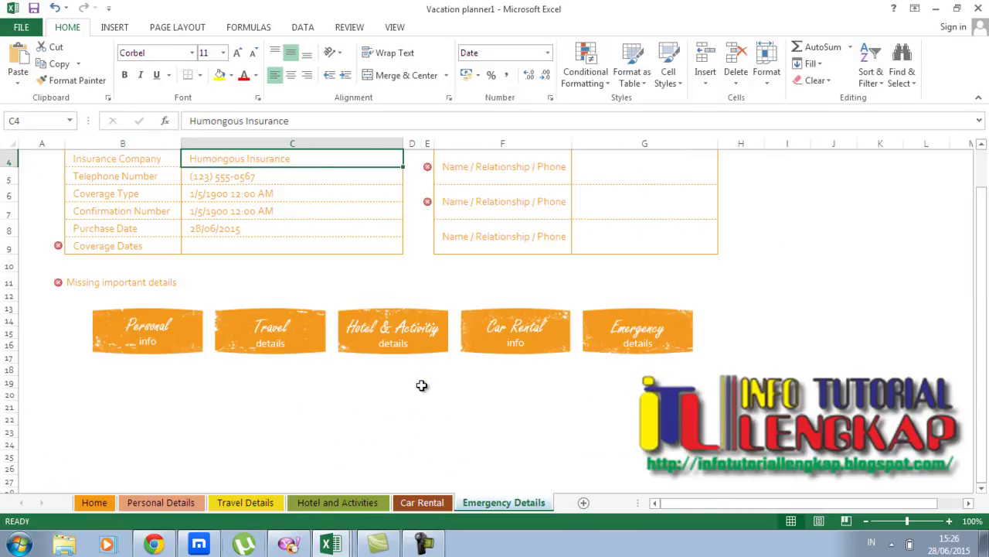
{"action": "scroll", "coordinate": [421, 384], "scroll_direction": "up", "scroll_amount": 1}
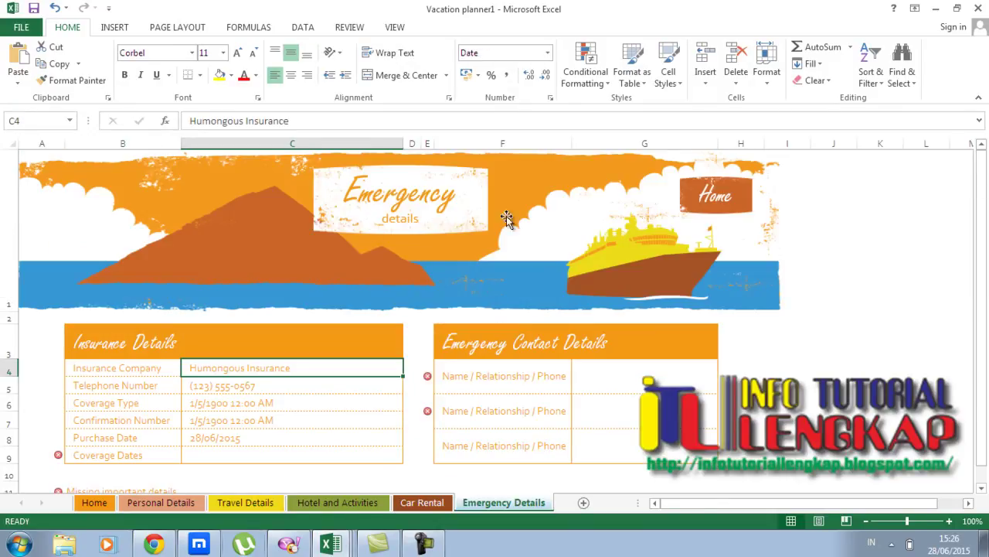
{"action": "left_click", "coordinate": [701, 203]}
{"action": "scroll", "coordinate": [544, 309], "scroll_direction": "down", "scroll_amount": 5}
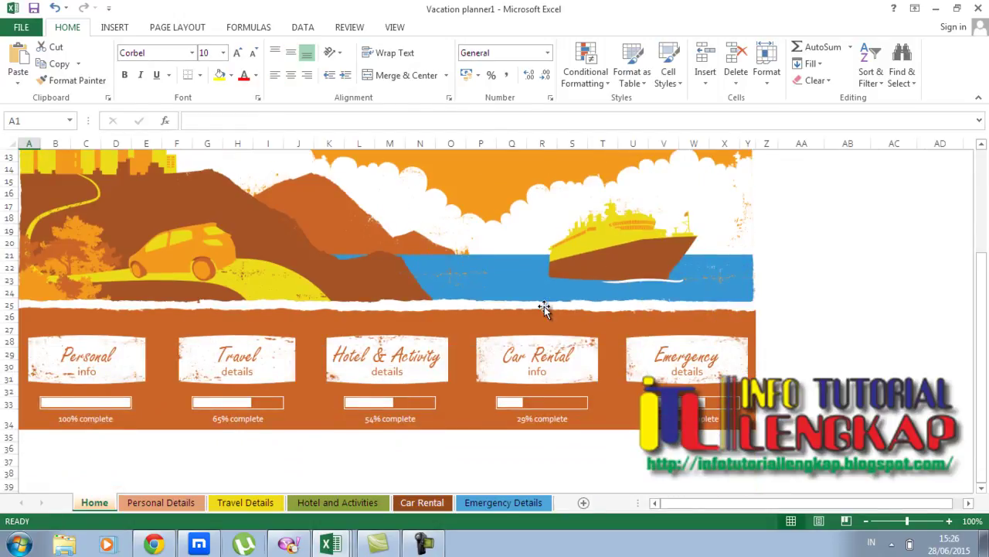
{"action": "scroll", "coordinate": [544, 308], "scroll_direction": "up", "scroll_amount": 5}
{"action": "scroll", "coordinate": [545, 307], "scroll_direction": "down", "scroll_amount": 2}
{"action": "scroll", "coordinate": [544, 307], "scroll_direction": "up", "scroll_amount": 2}
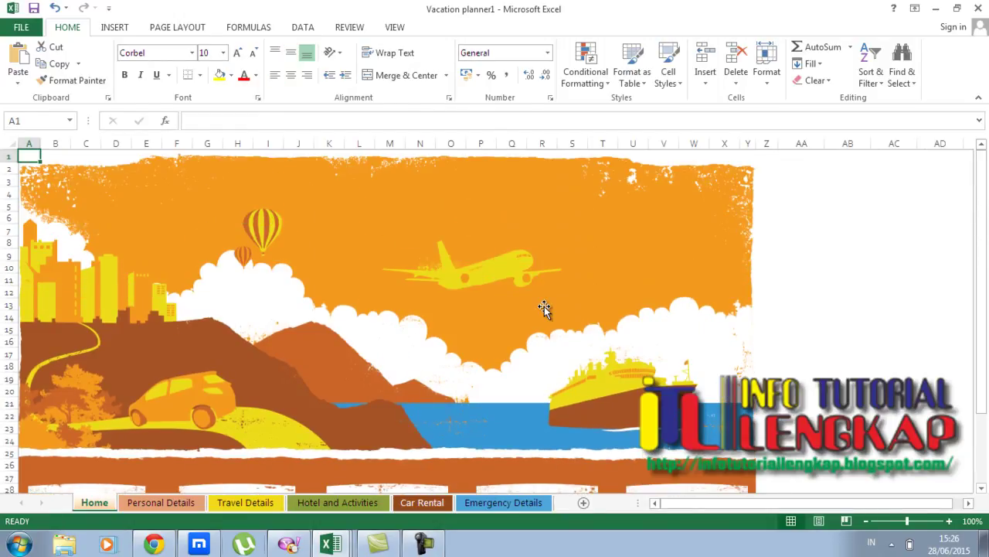